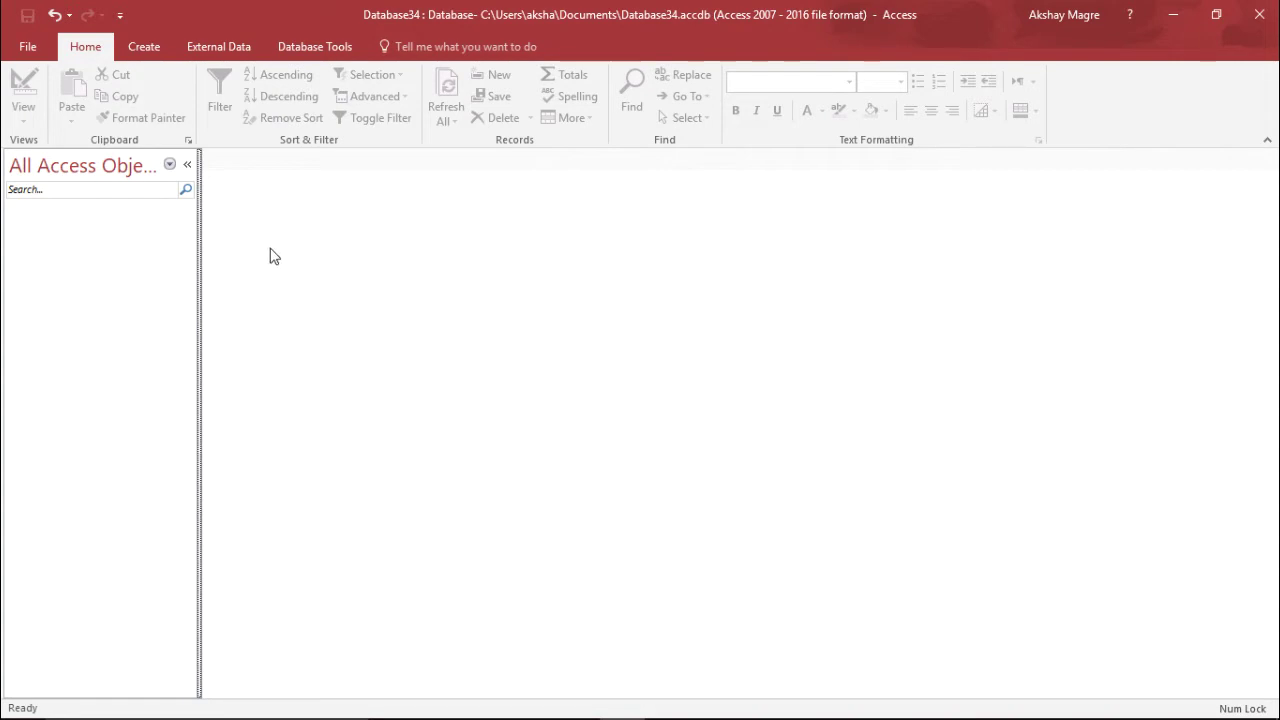
# Create a new blank table and save it under the name Company.
pyautogui.click(150, 52)
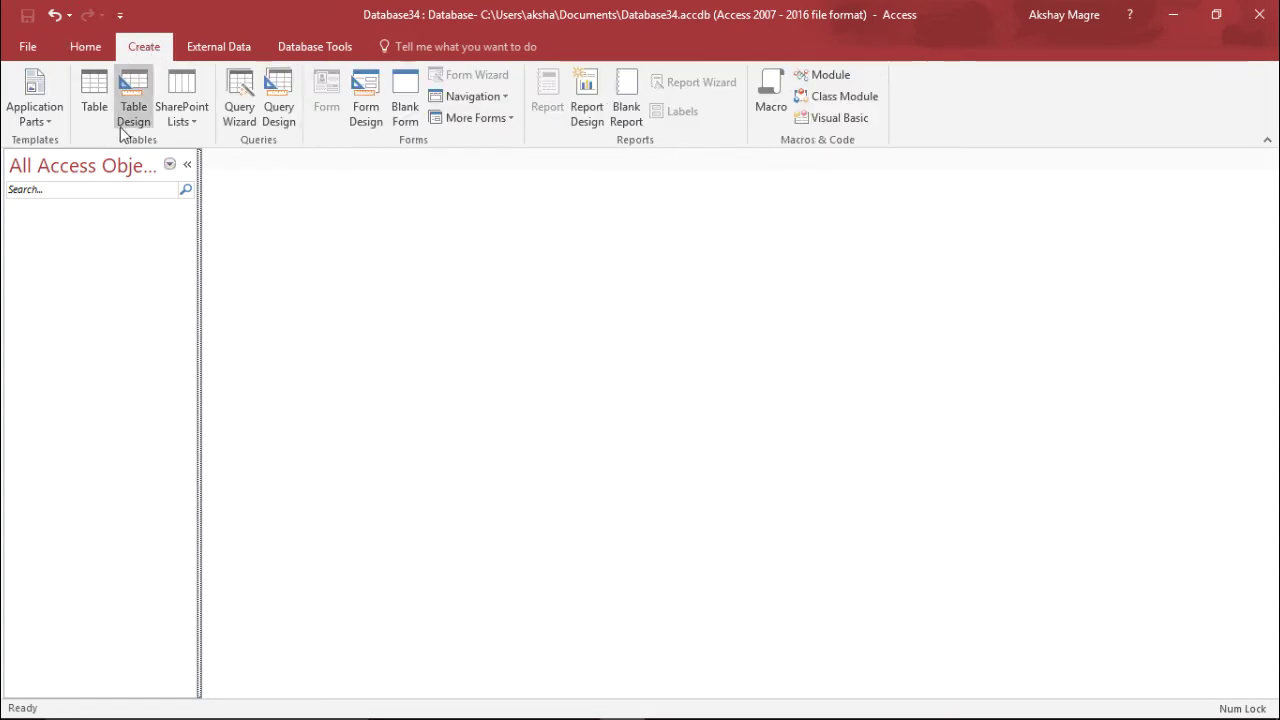
pyautogui.click(95, 97)
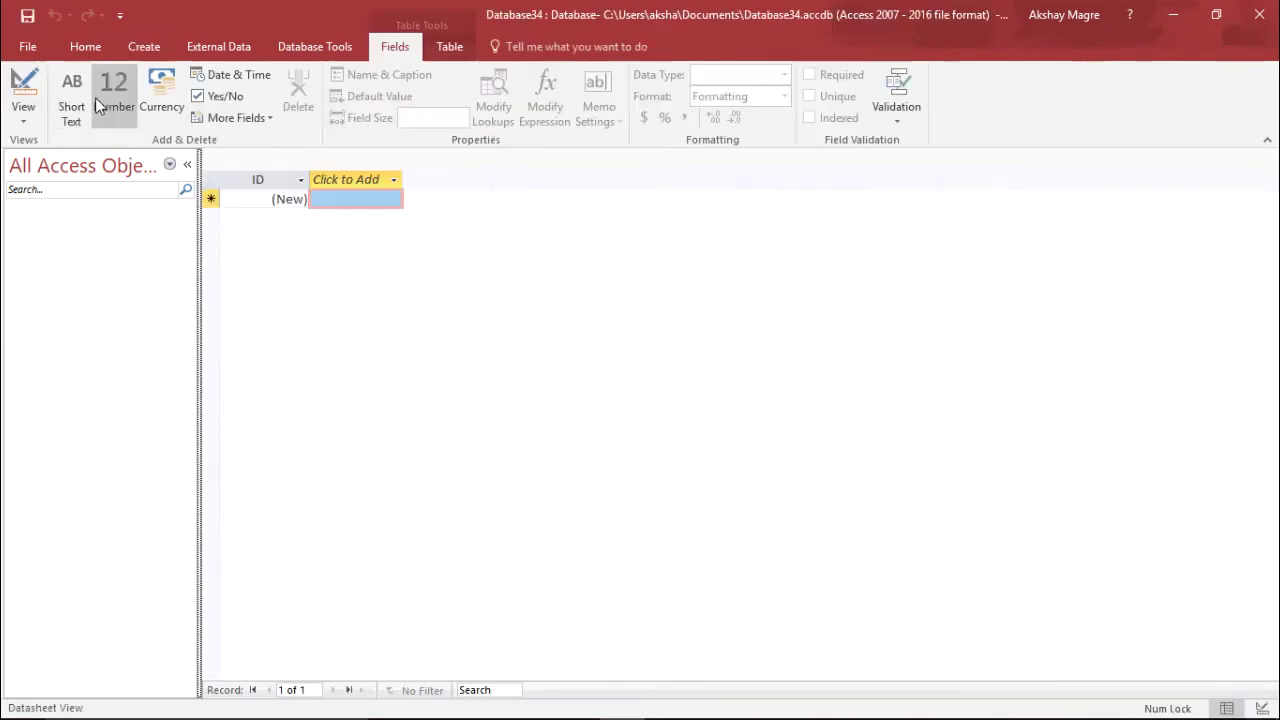
pyautogui.click(63, 234)
pyautogui.rightClick(235, 160)
pyautogui.click(265, 173)
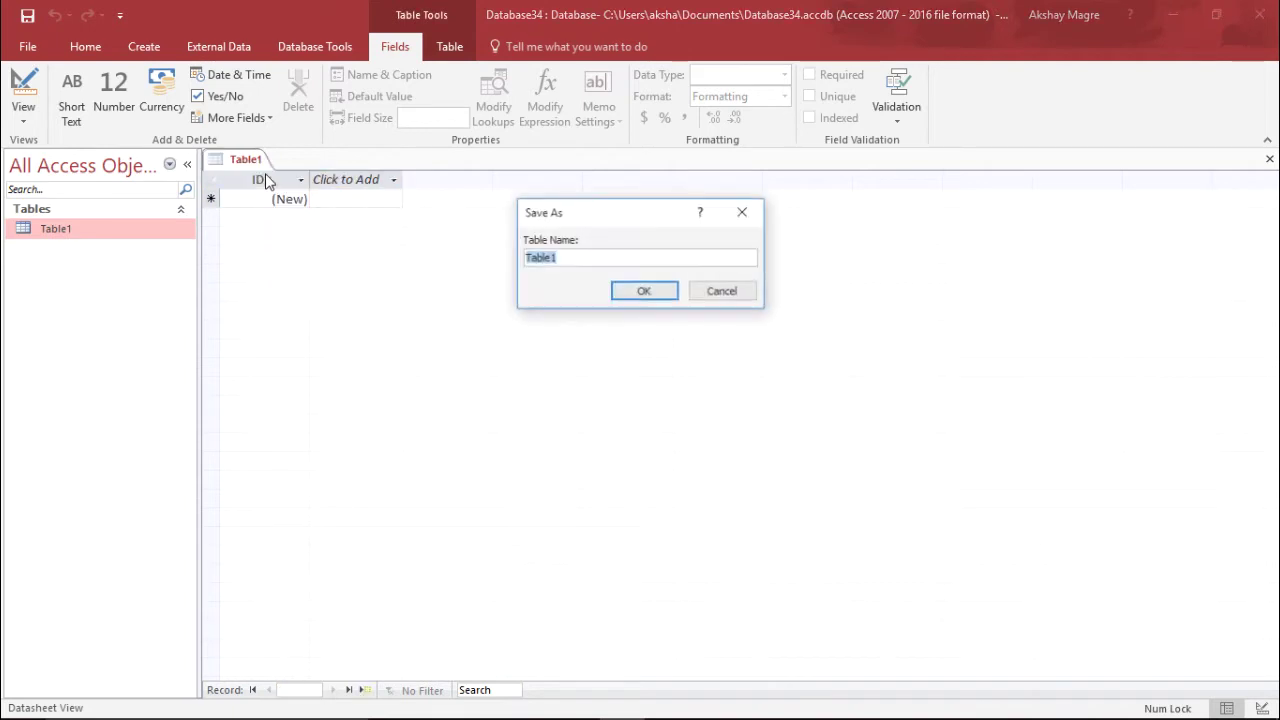
pyautogui.write('C')
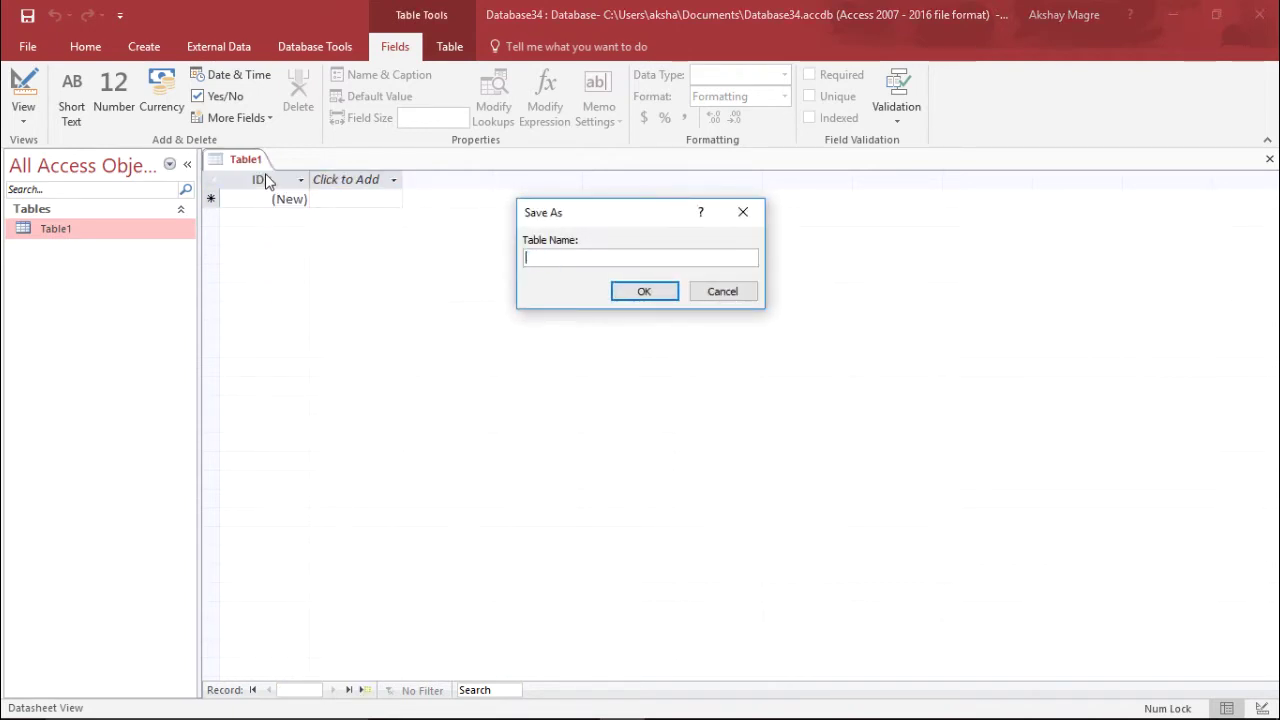
pyautogui.press('BackSpace')
pyautogui.write('Company')
pyautogui.click(655, 290)
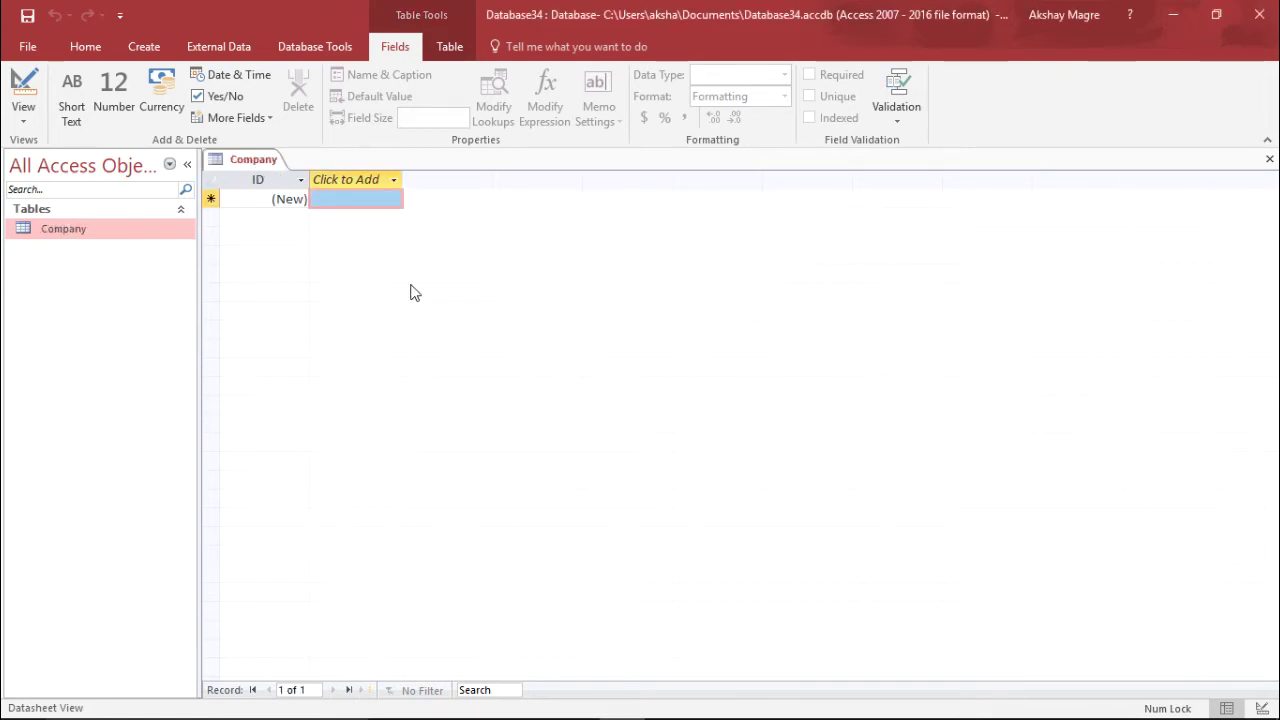
# In the Company table's design, rename the ID field to Company_ID and add a Short Text field named Company_name.
pyautogui.click(23, 112)
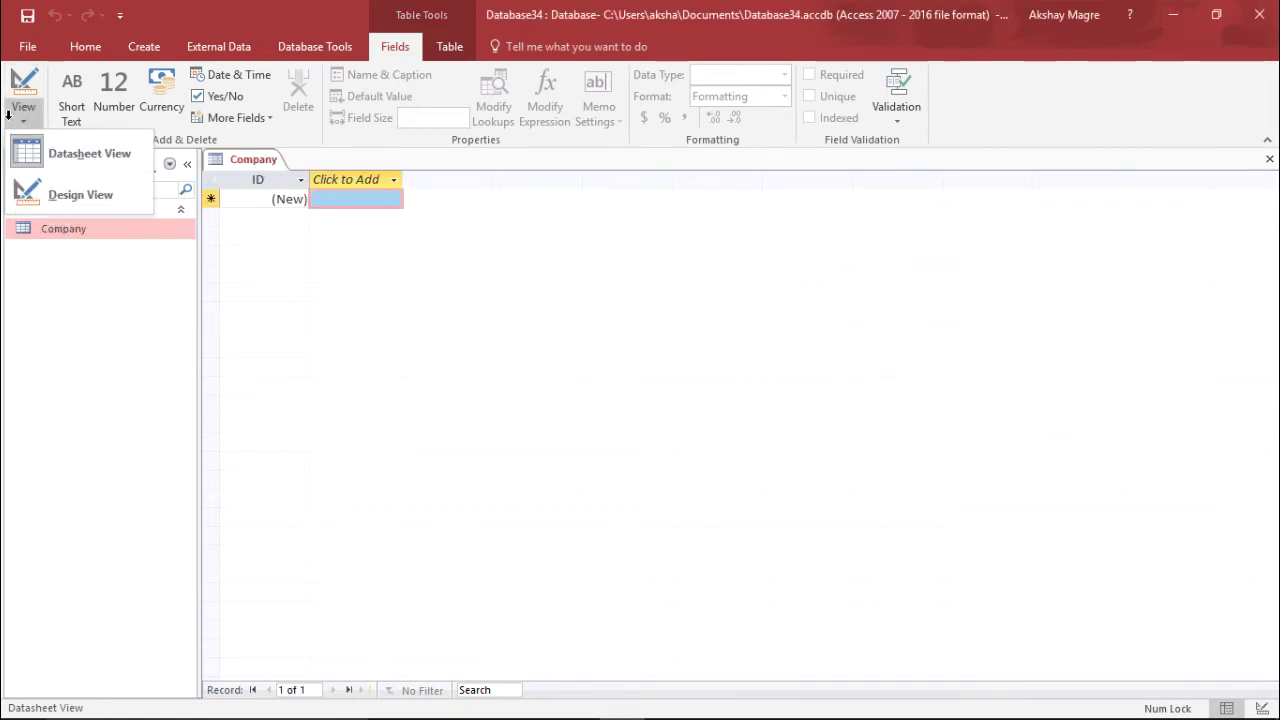
pyautogui.click(60, 192)
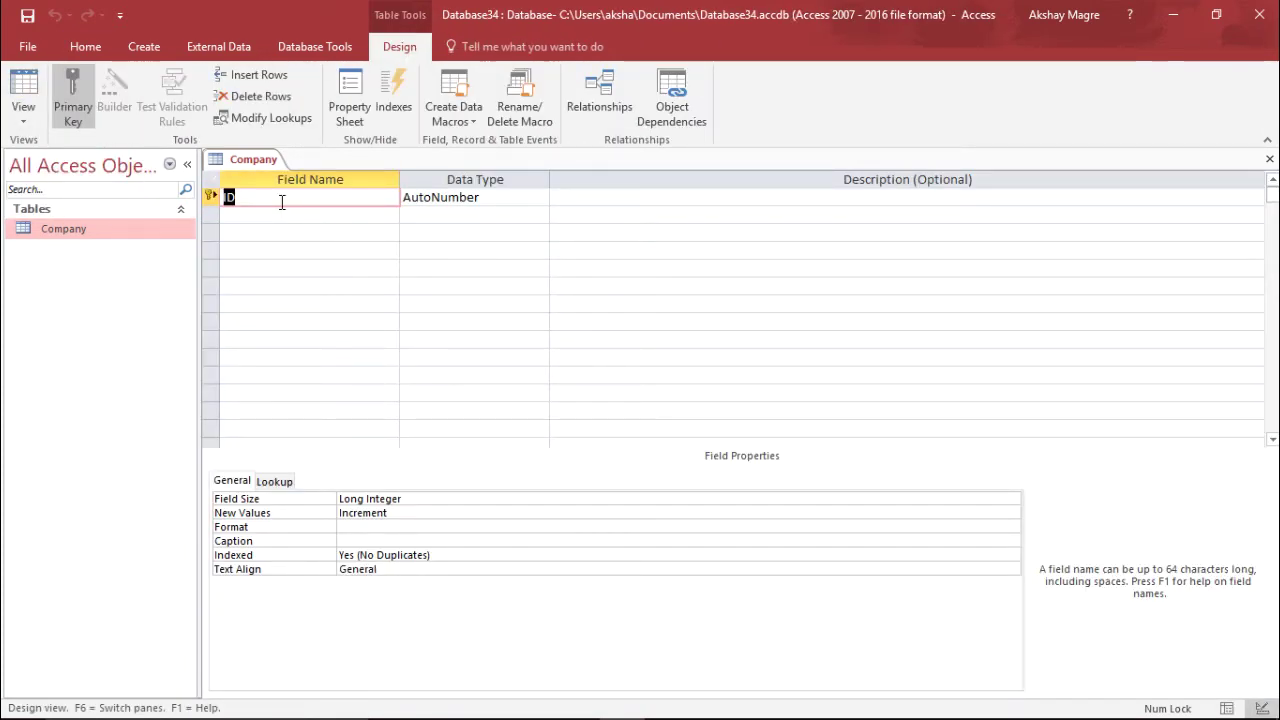
pyautogui.press('Home')
pyautogui.write('Company')
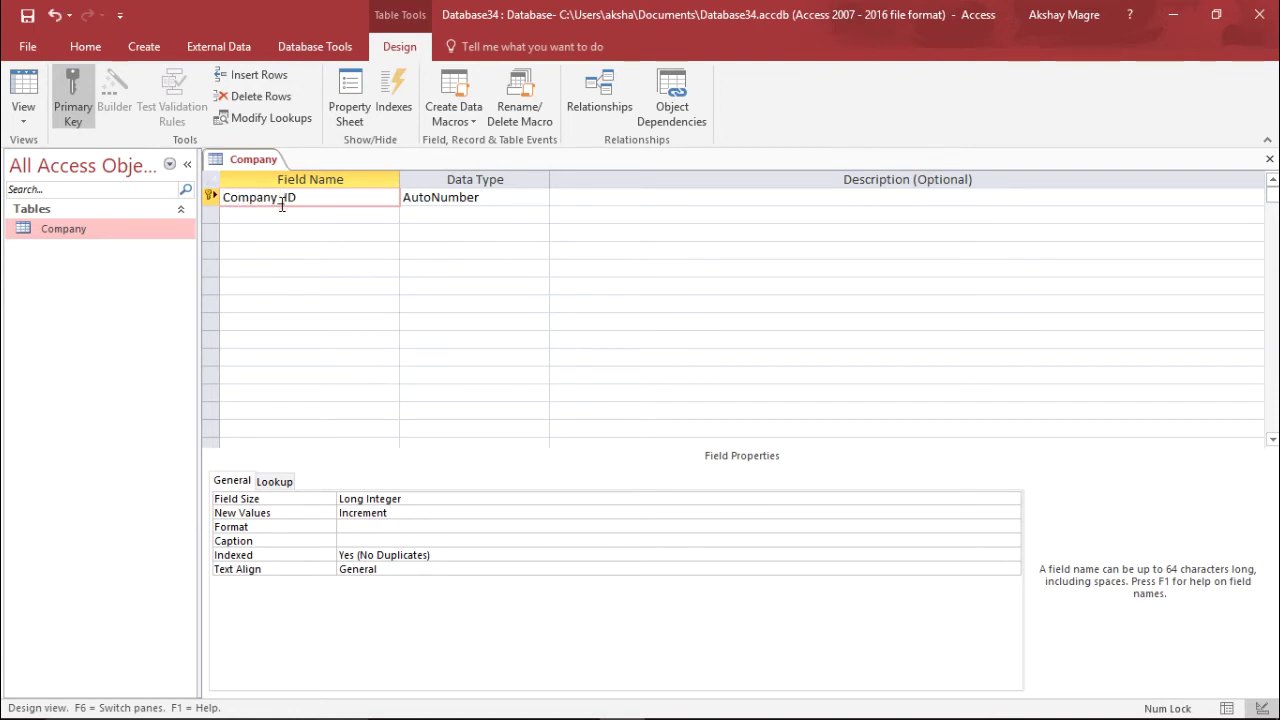
pyautogui.click(285, 213)
pyautogui.write('Company_')
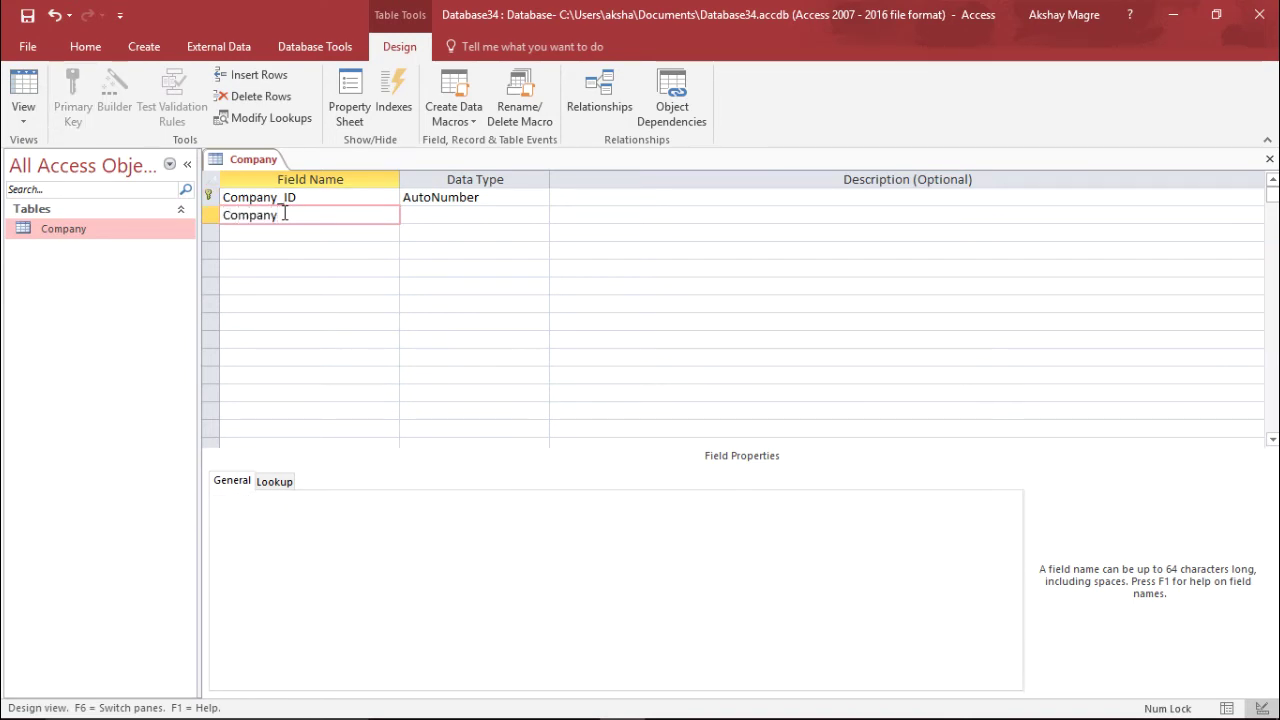
pyautogui.write('name')
pyautogui.click(525, 215)
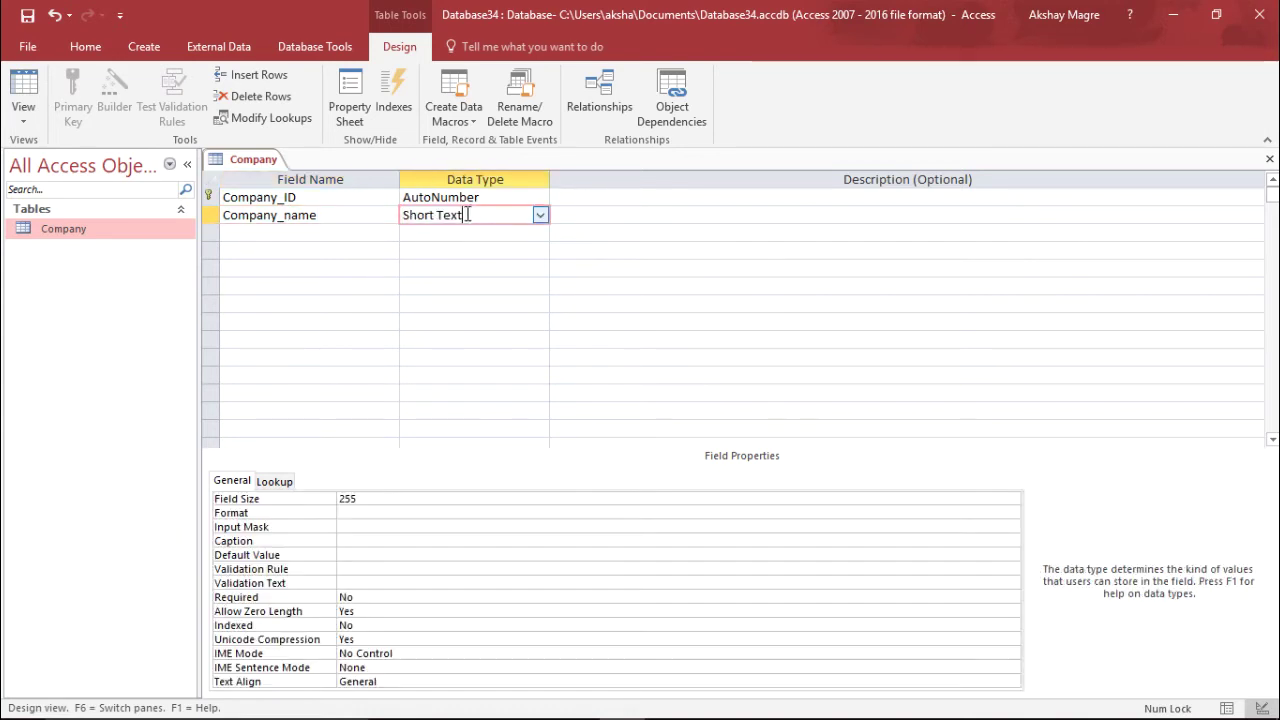
# Add two records to the Company table's datasheet with the company names ABC and XYZ.
pyautogui.click(23, 121)
pyautogui.click(80, 149)
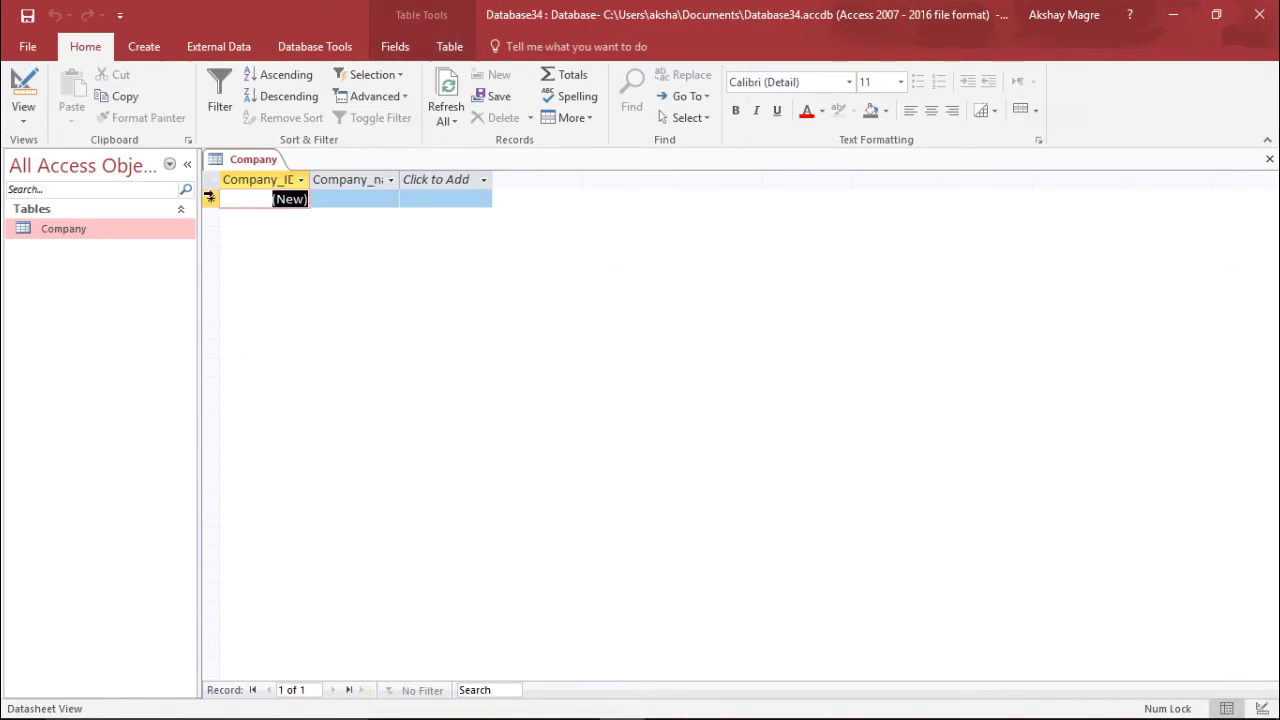
pyautogui.click(364, 198)
pyautogui.write('ABX')
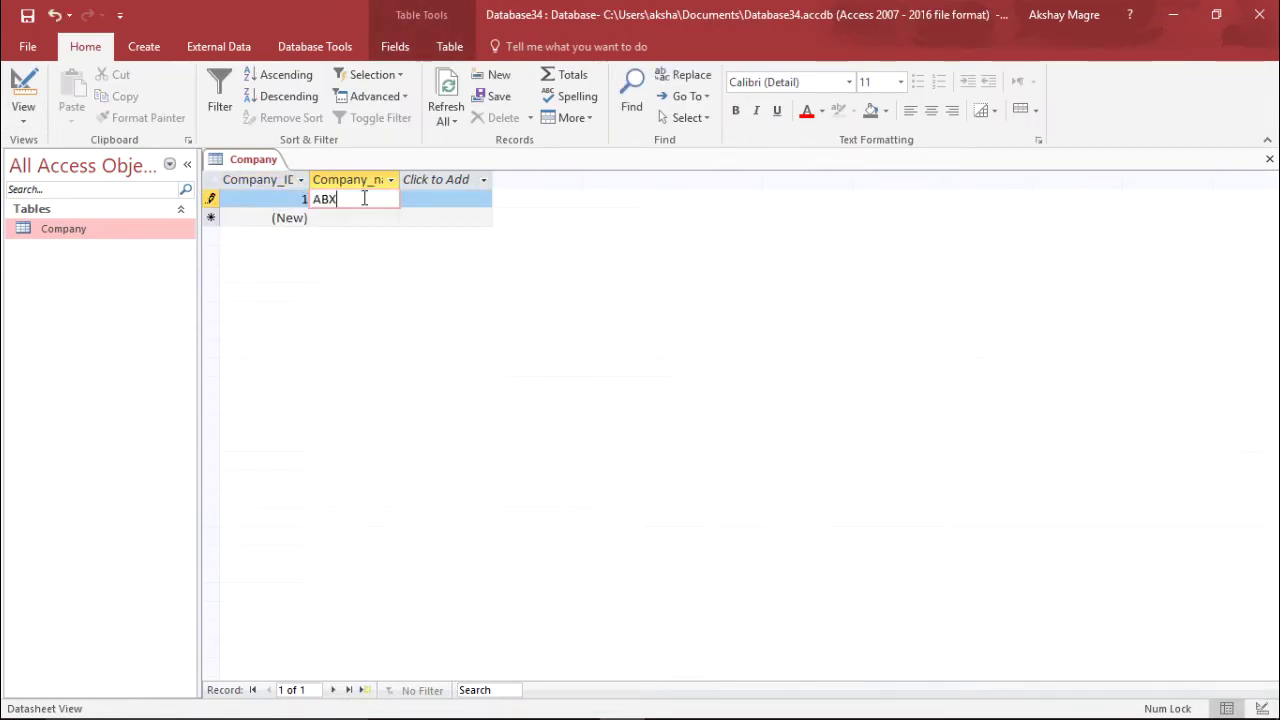
pyautogui.press('BackSpace')
pyautogui.write('C')
pyautogui.press('Tab')
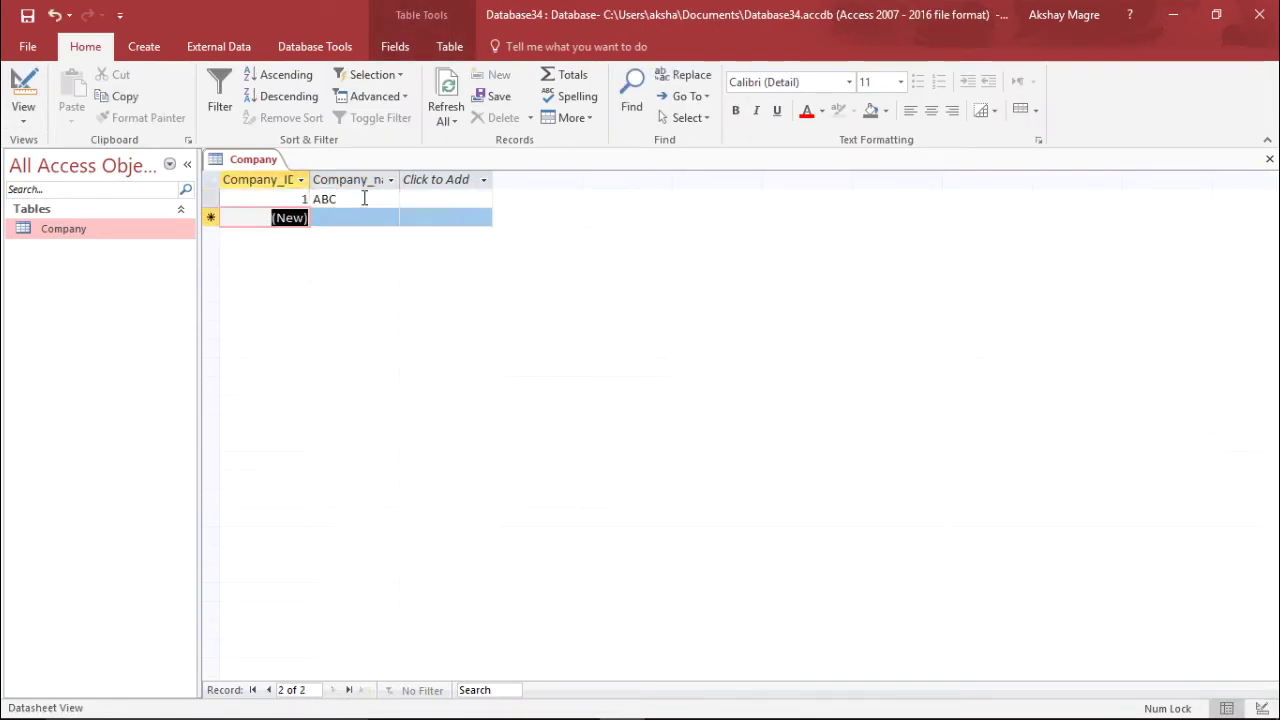
pyautogui.press('Tab')
pyautogui.write('XYZ')
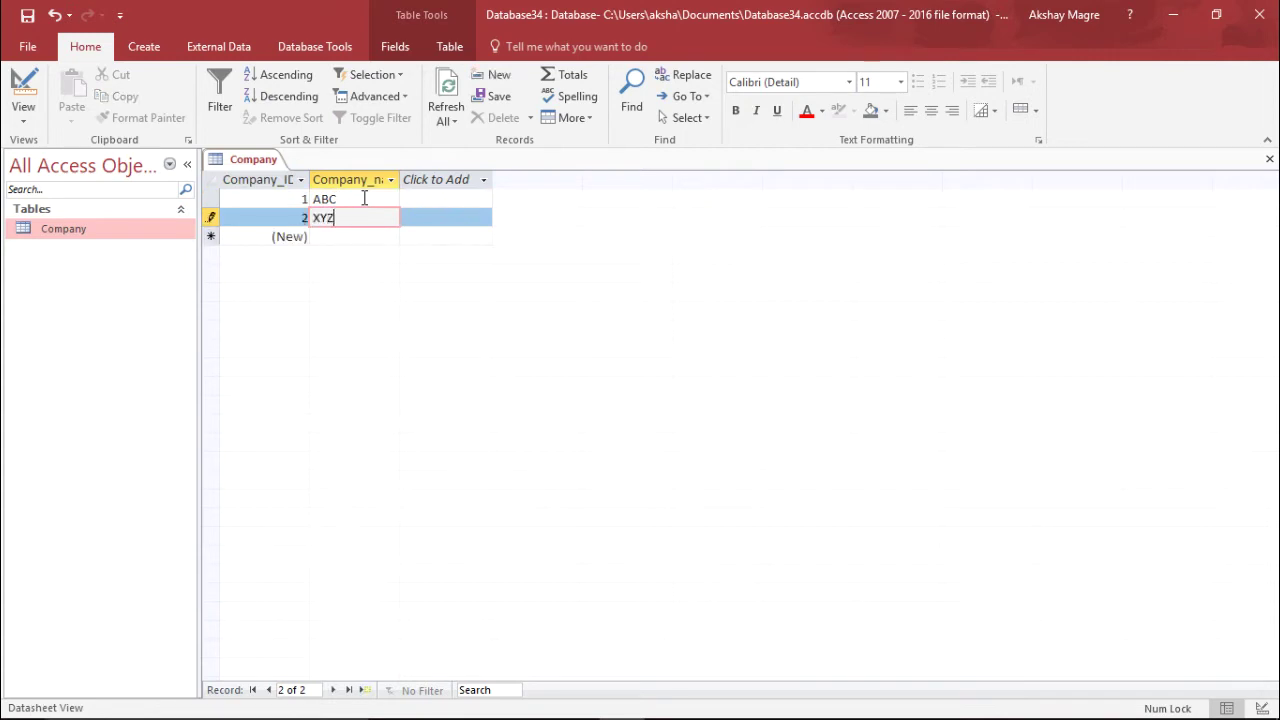
pyautogui.press('Tab')
pyautogui.click(268, 199)
pyautogui.click(340, 199)
pyautogui.click(360, 217)
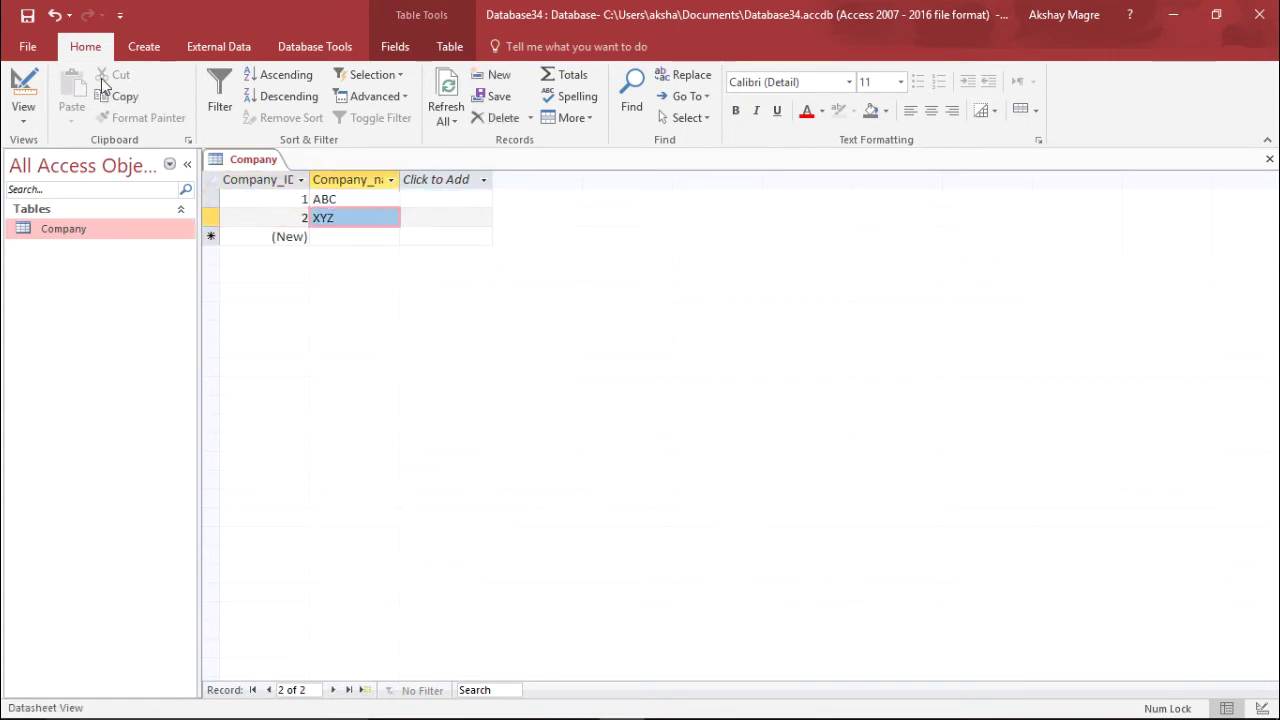
# Create a second blank table and save it under the name Employee.
pyautogui.click(150, 50)
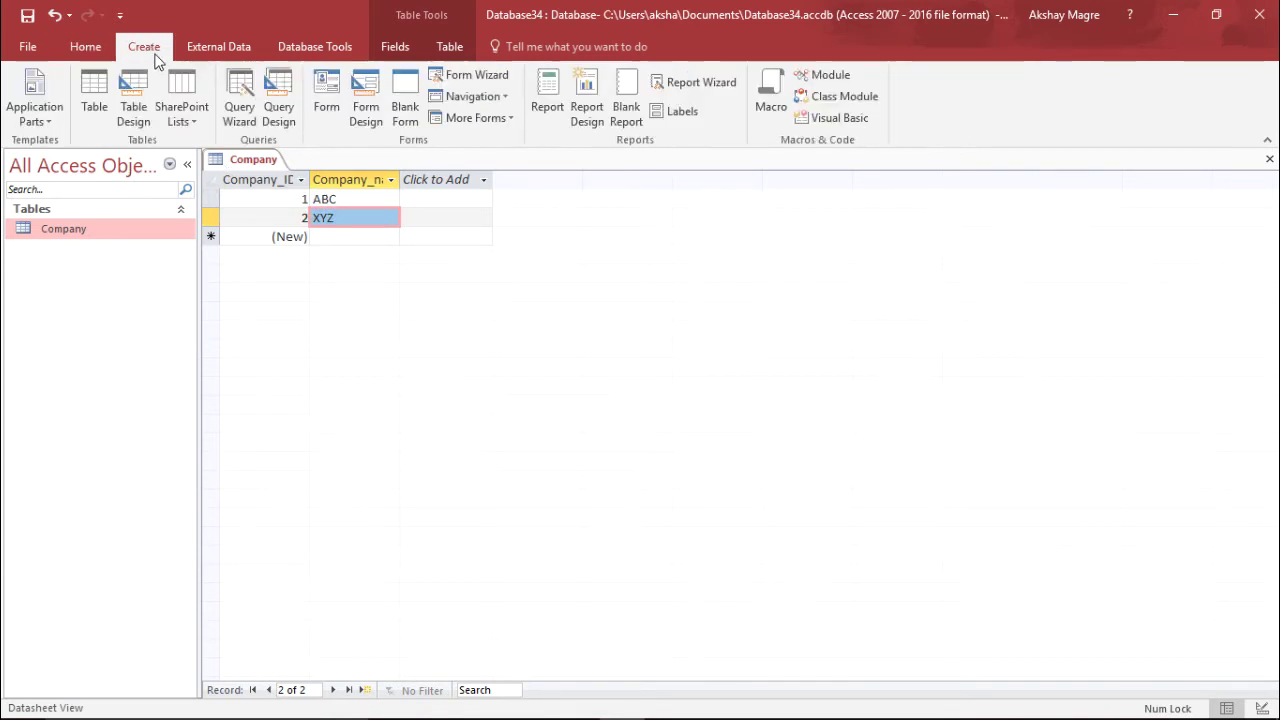
pyautogui.click(93, 96)
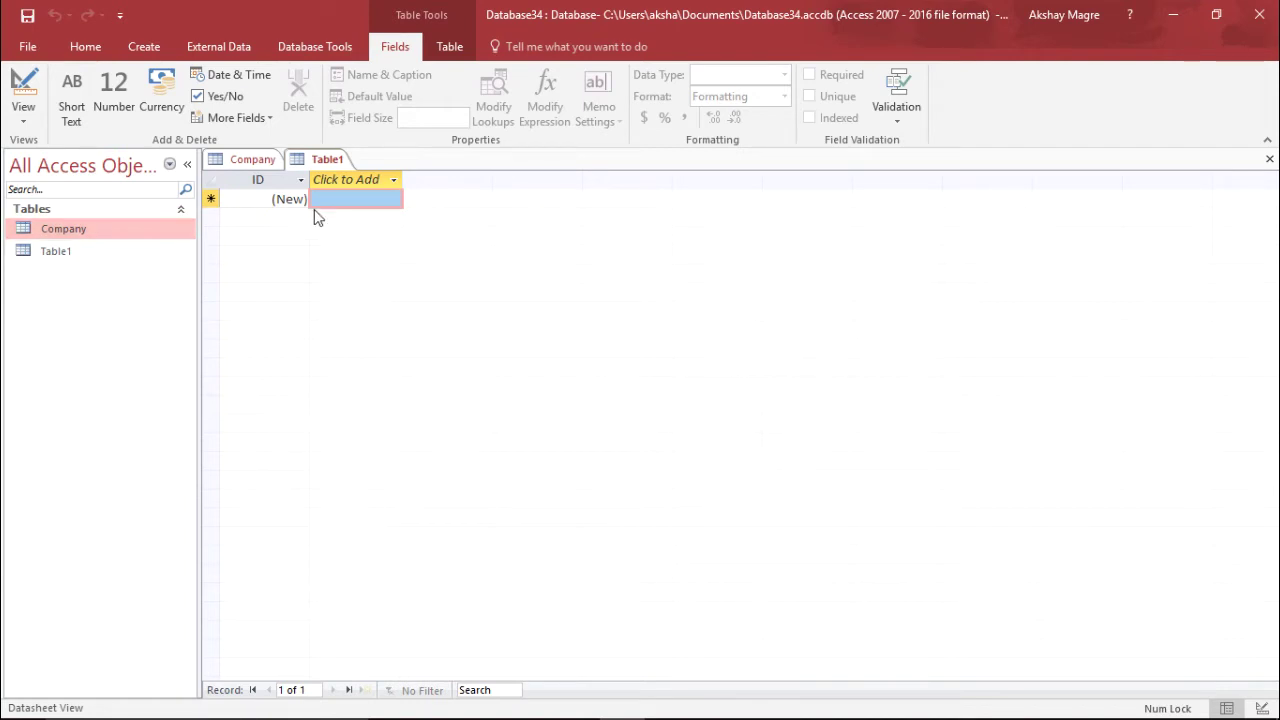
pyautogui.rightClick(313, 160)
pyautogui.click(359, 172)
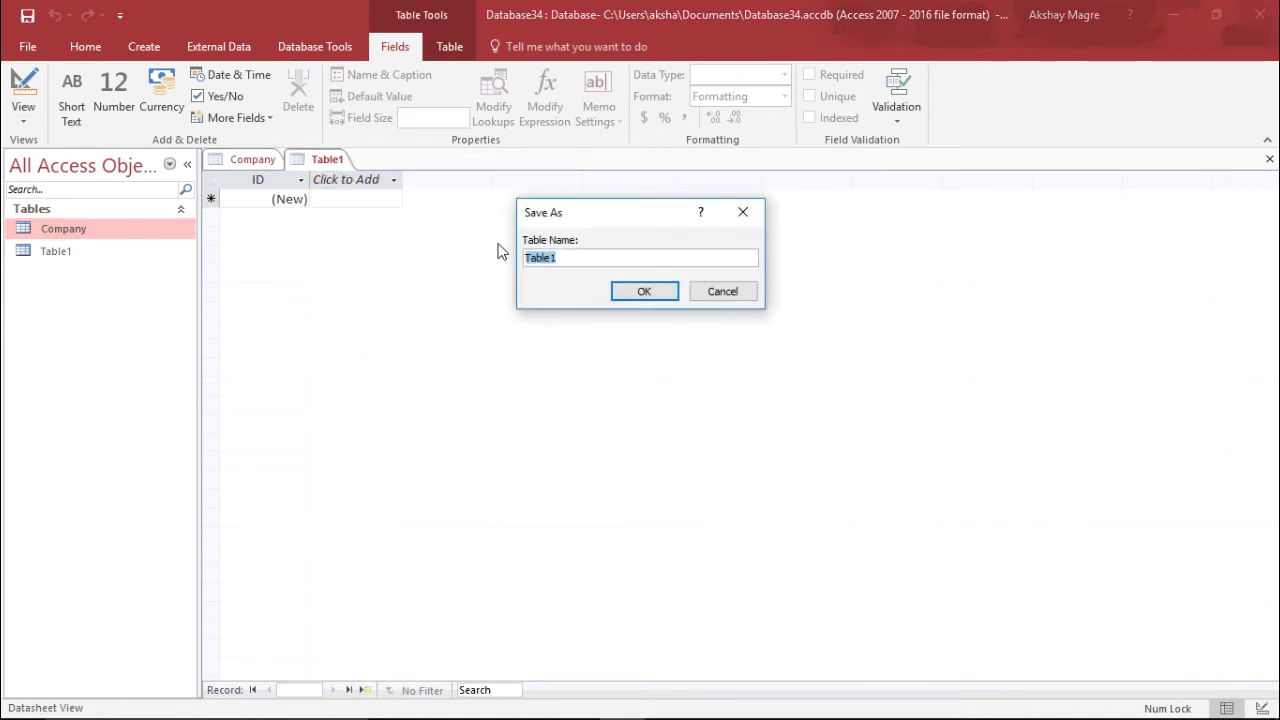
pyautogui.write('Employee')
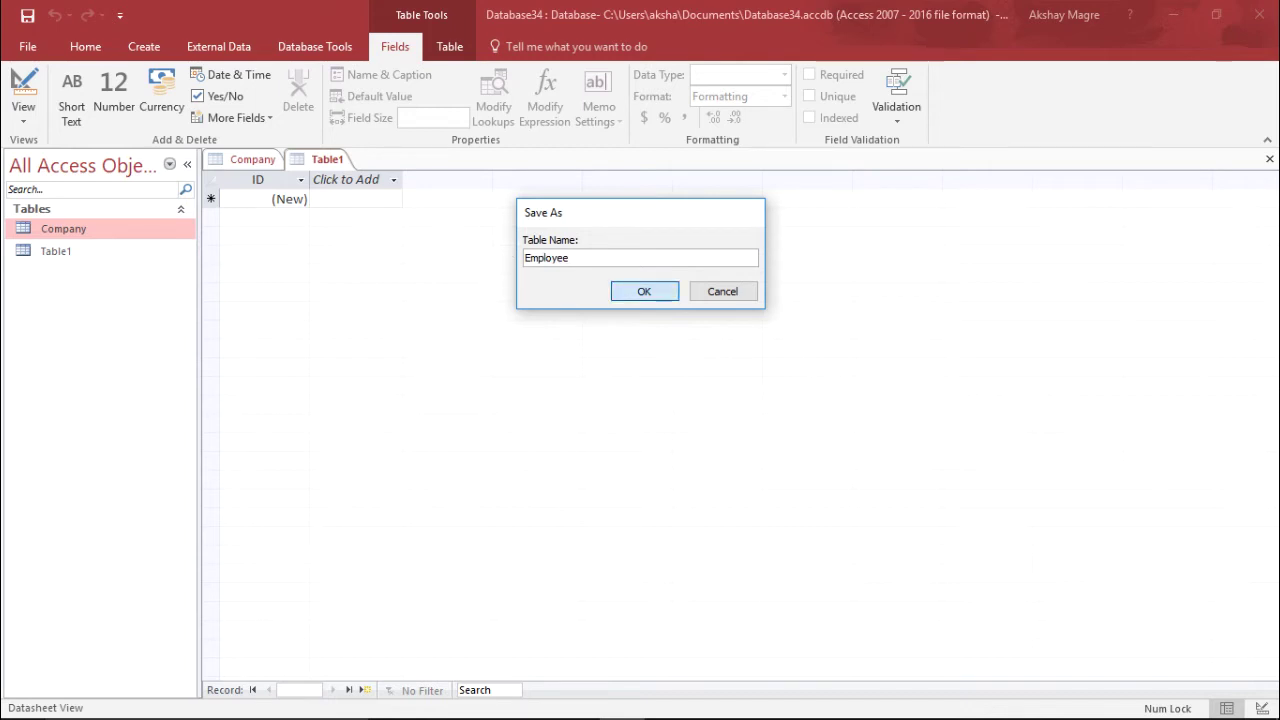
pyautogui.press('Return')
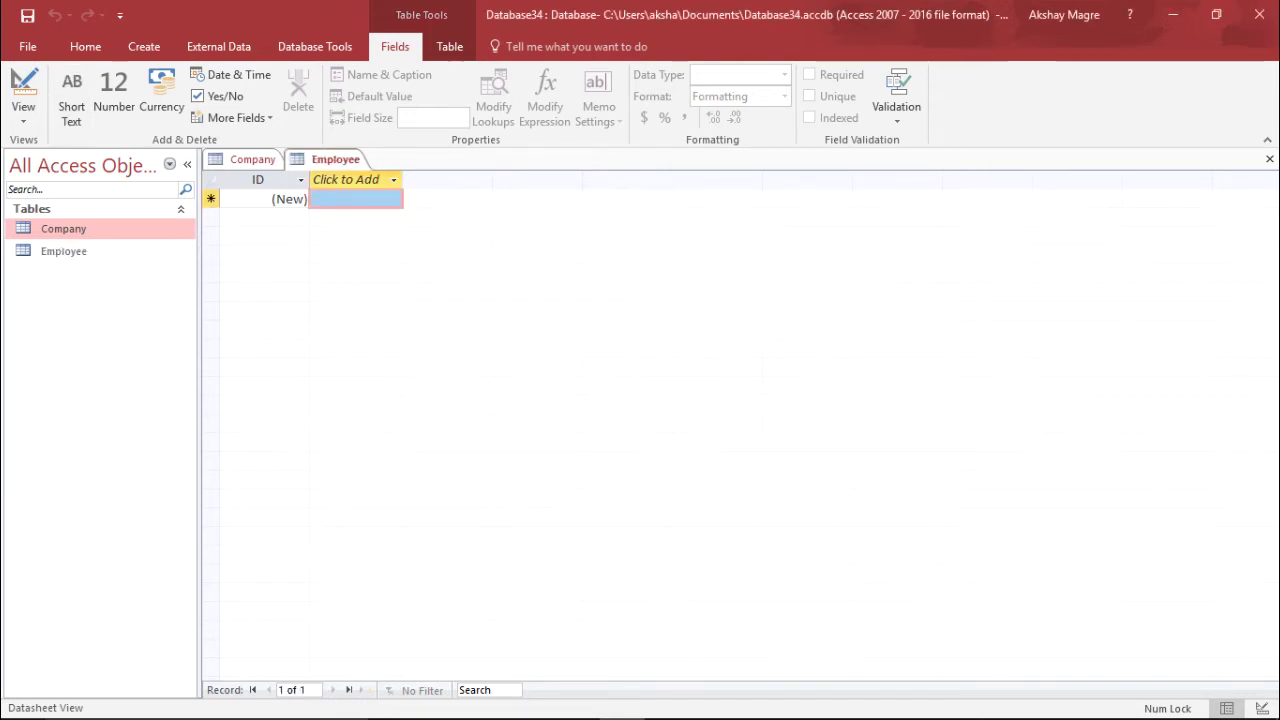
# In the Employee table's design, rename the ID field to Employee_ID and add a Short Text field named Employee_name.
pyautogui.click(24, 116)
pyautogui.click(92, 194)
pyautogui.write('Employee_ID')
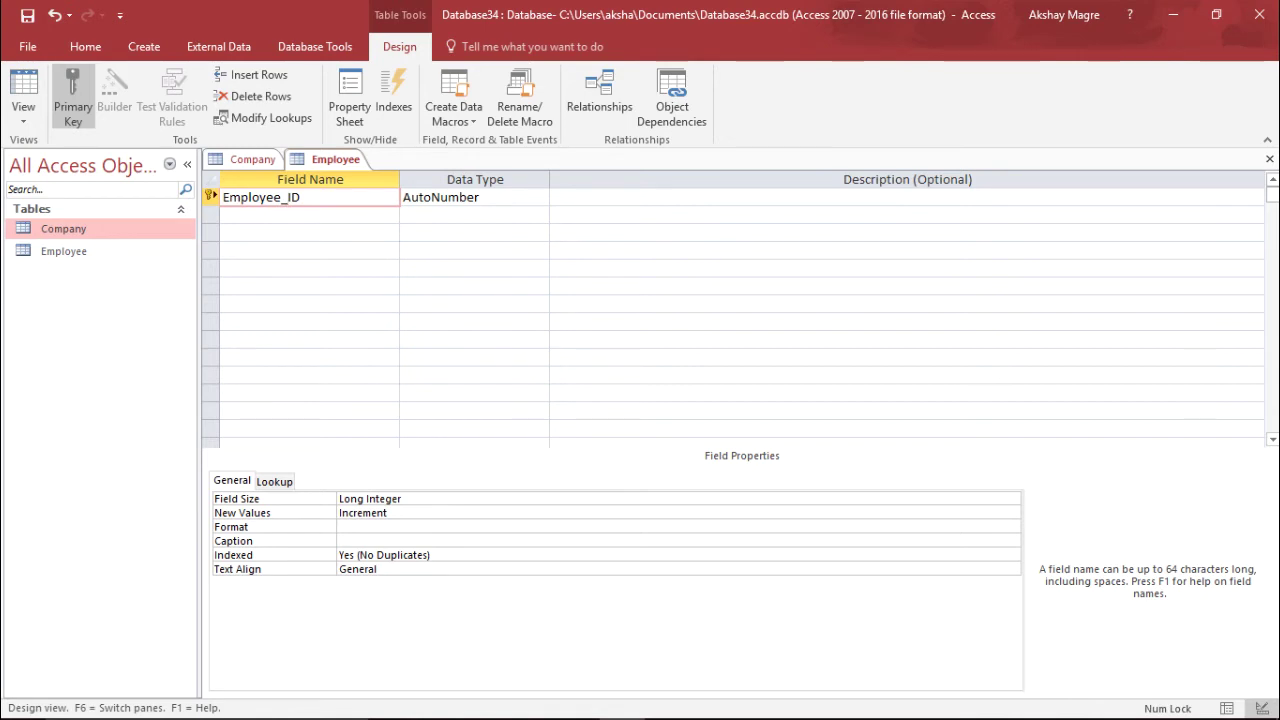
pyautogui.click(309, 215)
pyautogui.write('Empl')
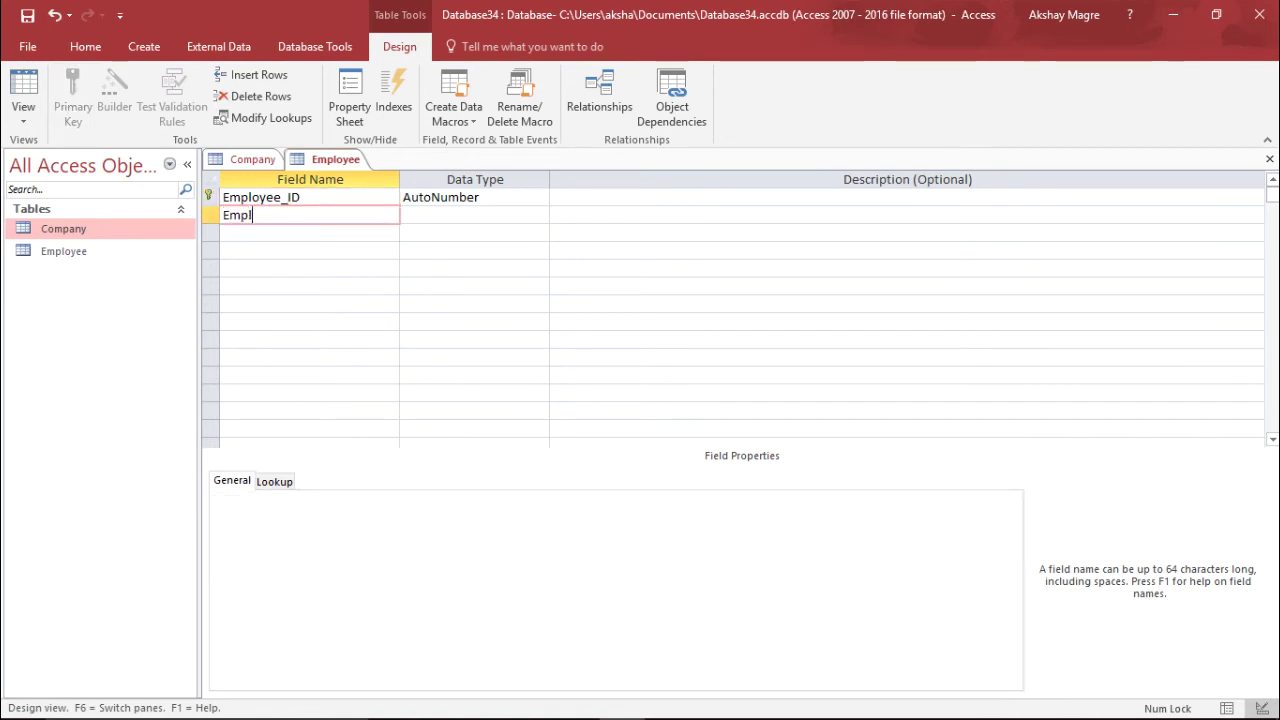
pyautogui.write('oyee_nmae')
pyautogui.press('BackSpace')
pyautogui.press('BackSpace')
pyautogui.press('BackSpace')
pyautogui.write('ame')
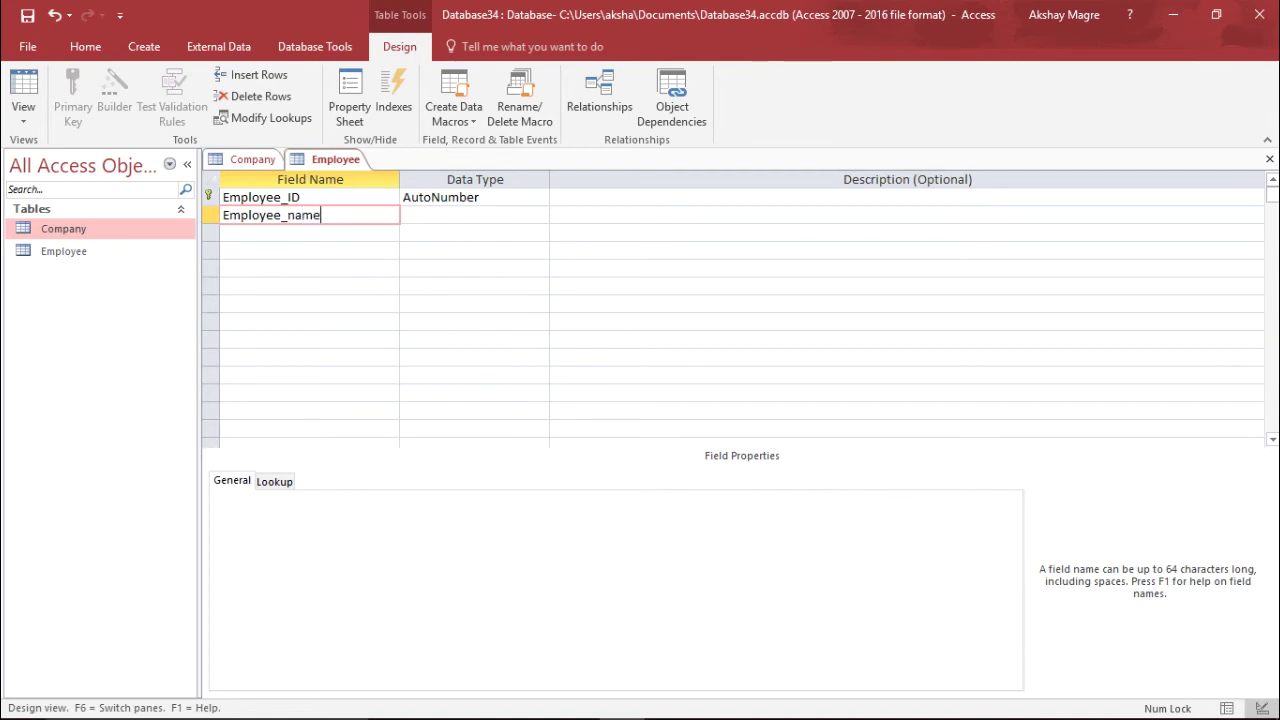
pyautogui.press('Tab')
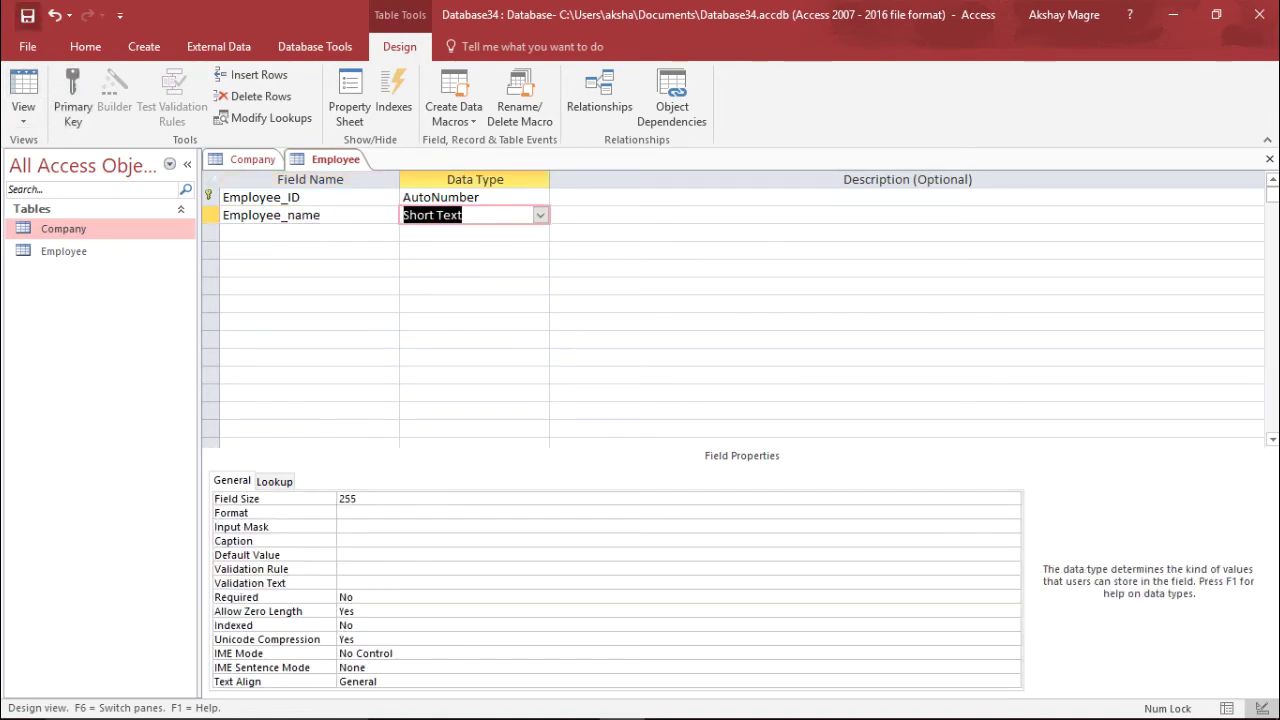
# Add three records to the Employee table's datasheet, entering an employee's first name in Employee_name for each.
pyautogui.doubleClick(64, 251)
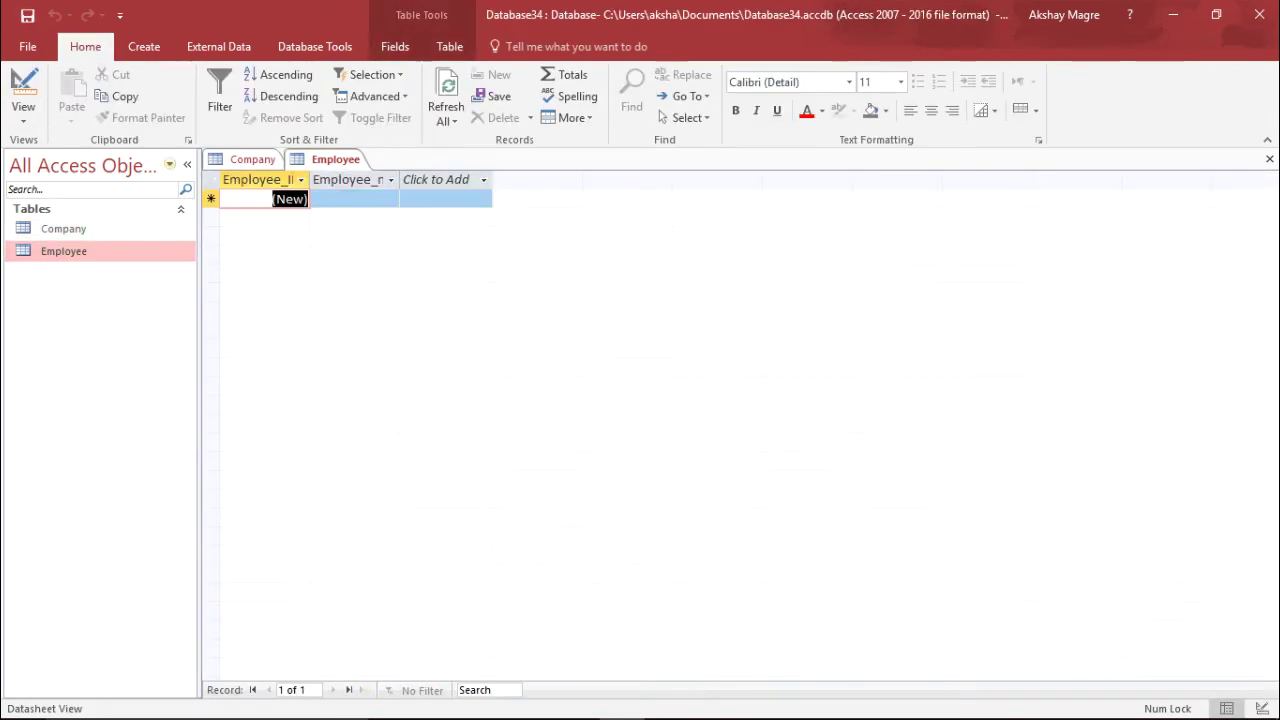
pyautogui.press('Tab')
pyautogui.write('Shane')
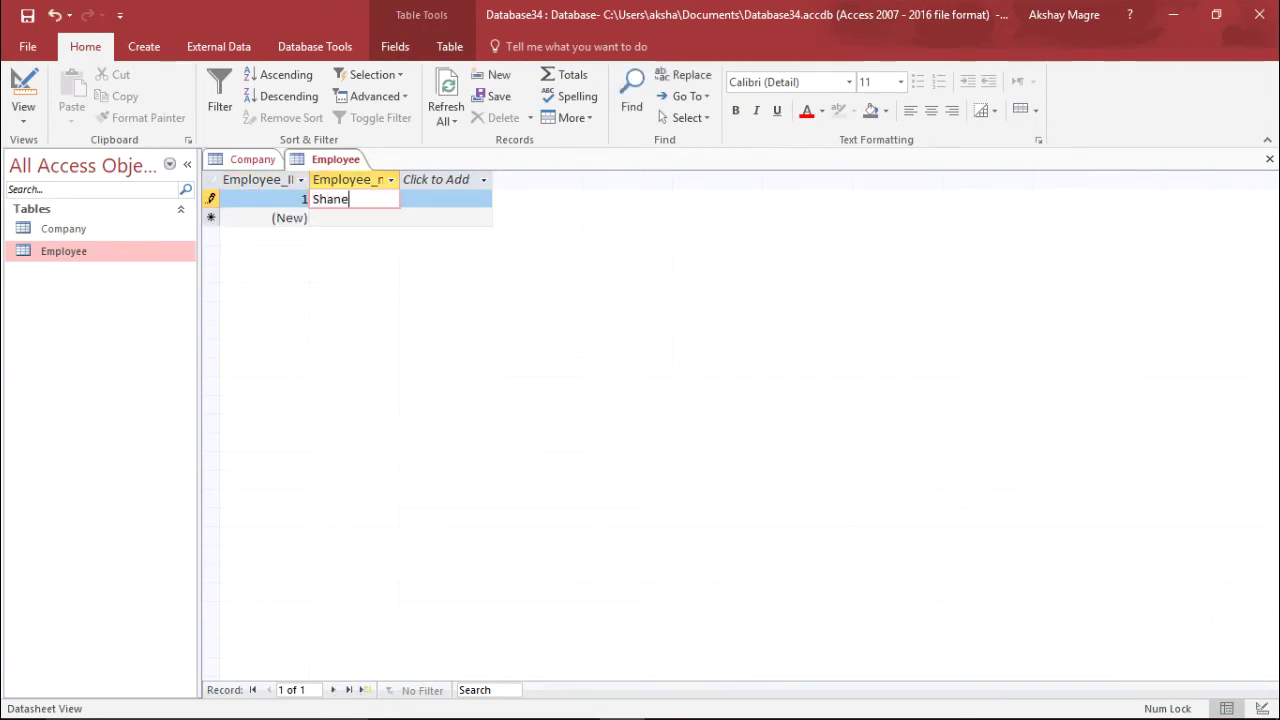
pyautogui.press('Tab')
pyautogui.press('Tab')
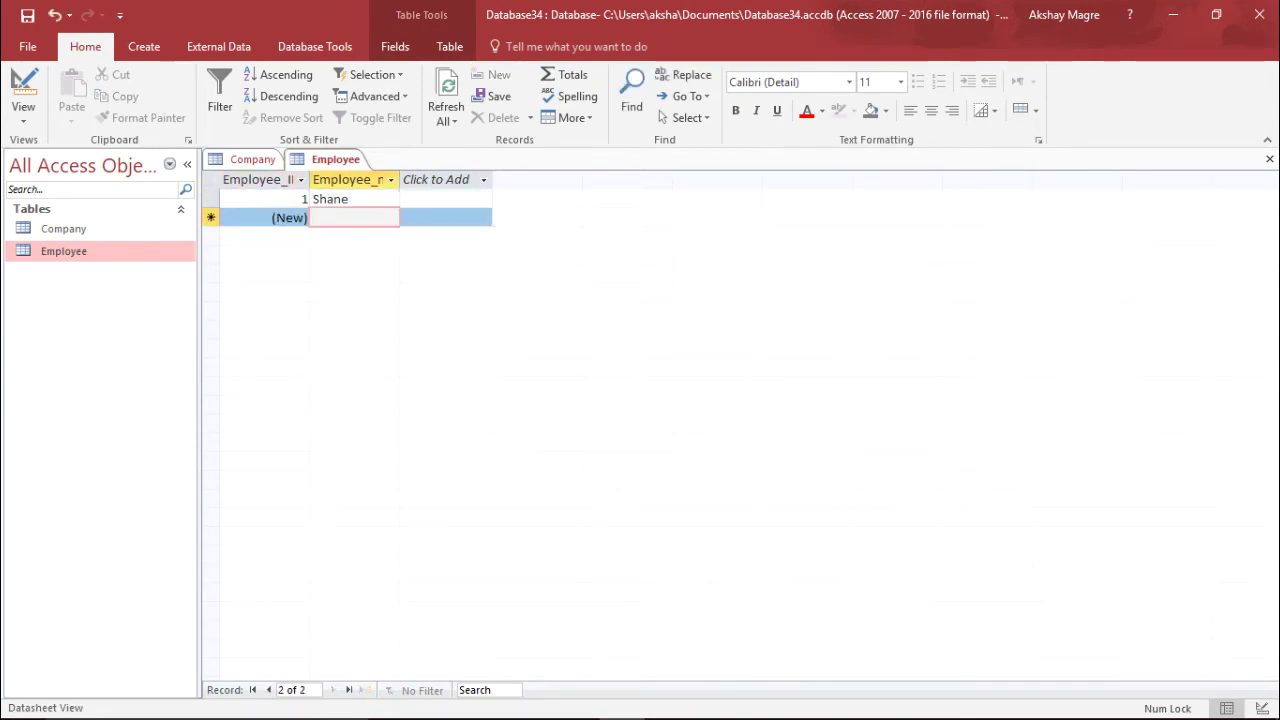
pyautogui.write('Richard')
pyautogui.press('Tab')
pyautogui.press('Tab')
pyautogui.write('Diana')
pyautogui.press('Tab')
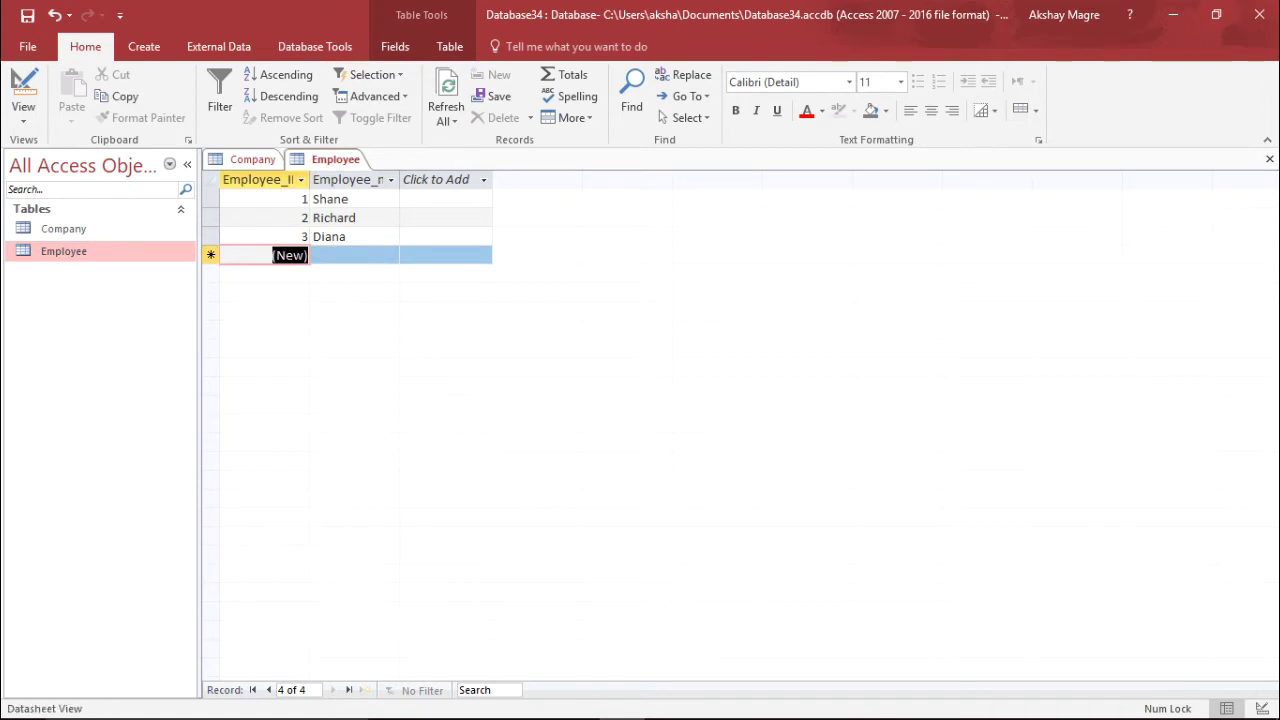
# Review the Company and Employee records, switching between the two datasheets to compare companies with employees.
pyautogui.doubleClick(63, 229)
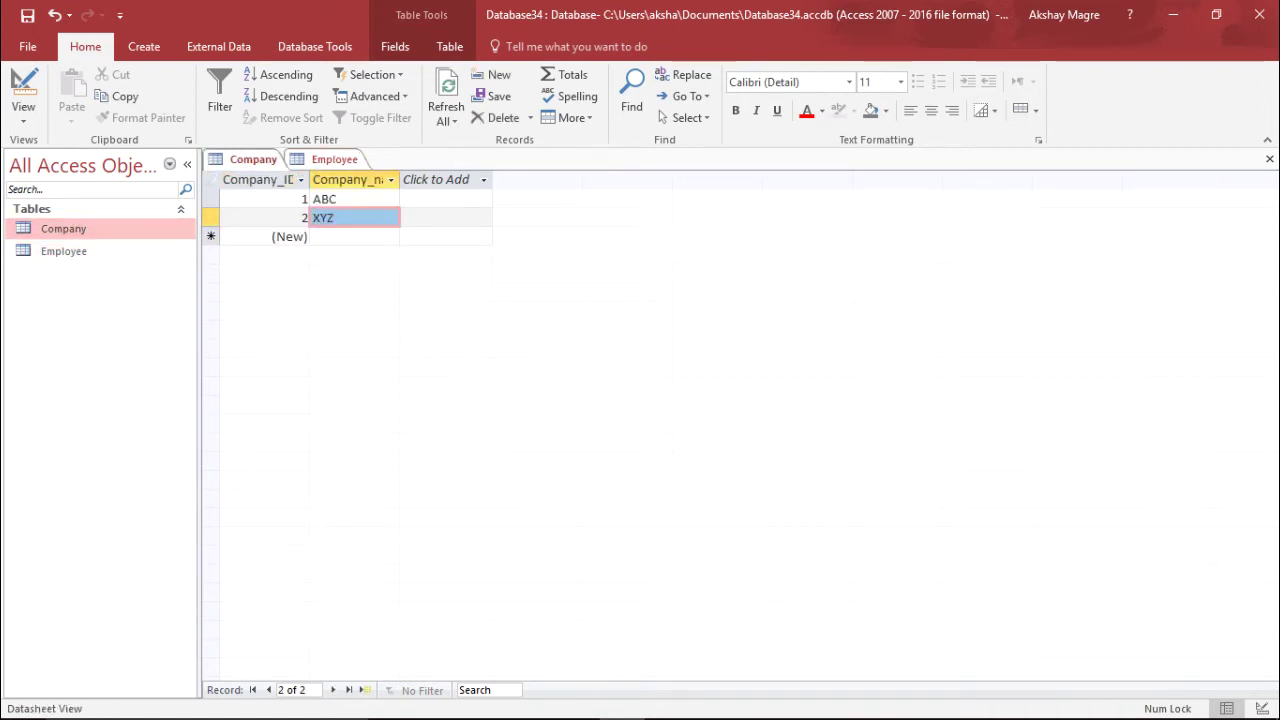
pyautogui.click(318, 199)
pyautogui.click(335, 218)
pyautogui.doubleClick(64, 251)
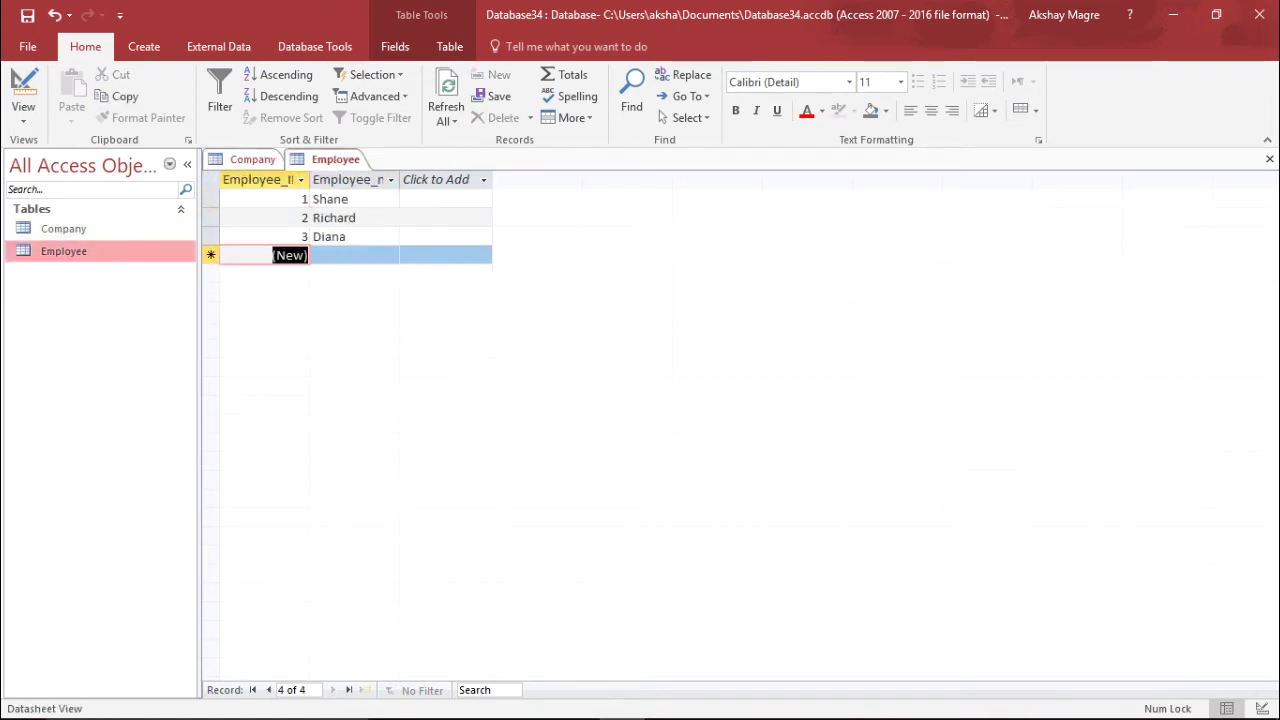
pyautogui.click(347, 237)
pyautogui.click(357, 218)
pyautogui.click(350, 199)
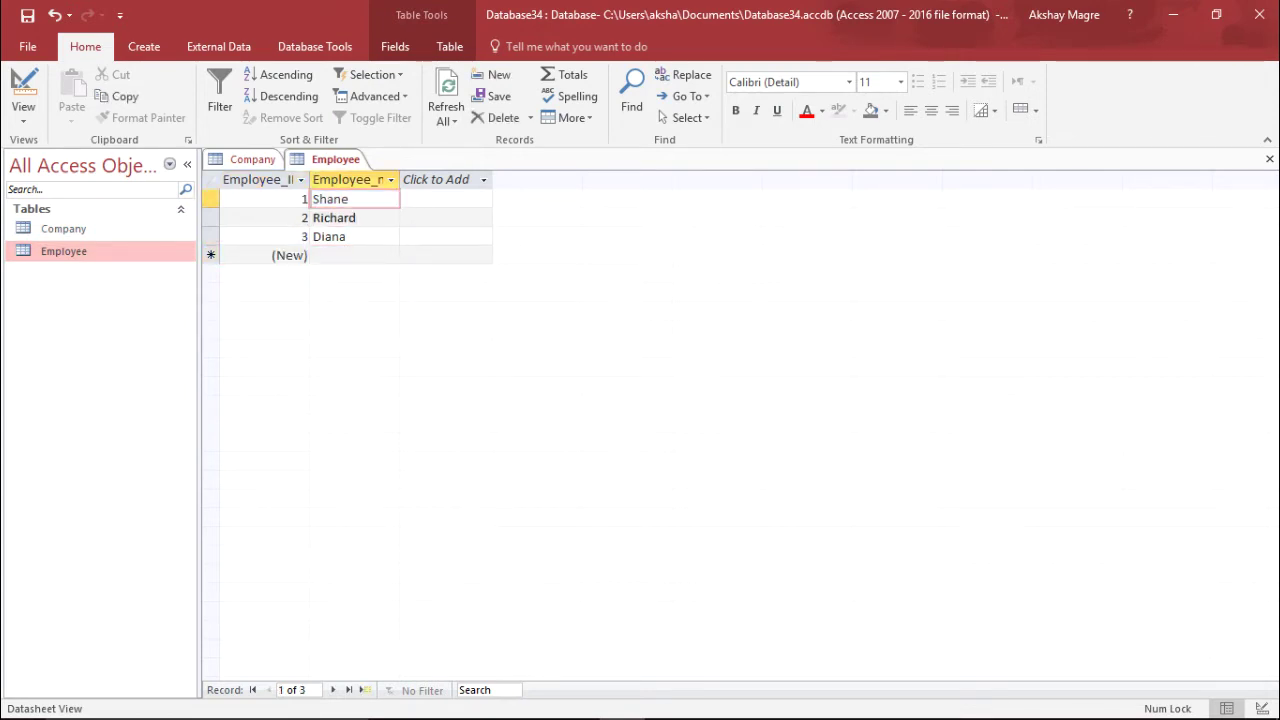
pyautogui.click(355, 218)
pyautogui.click(353, 237)
pyautogui.click(352, 199)
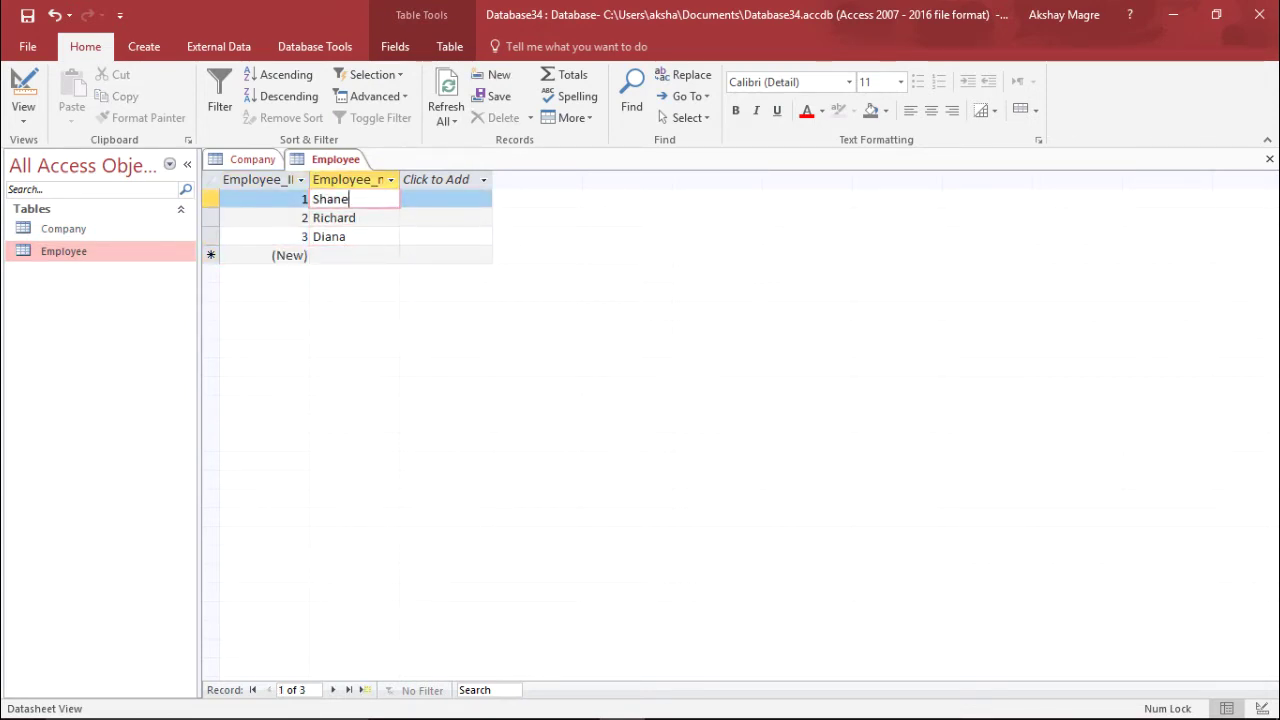
pyautogui.click(252, 160)
pyautogui.click(335, 160)
pyautogui.click(252, 160)
pyautogui.hotkey('ctrl', 'F6')
pyautogui.hotkey('ctrl', 'F6')
pyautogui.hotkey('ctrl', 'F6')
pyautogui.hotkey('ctrl', 'F6')
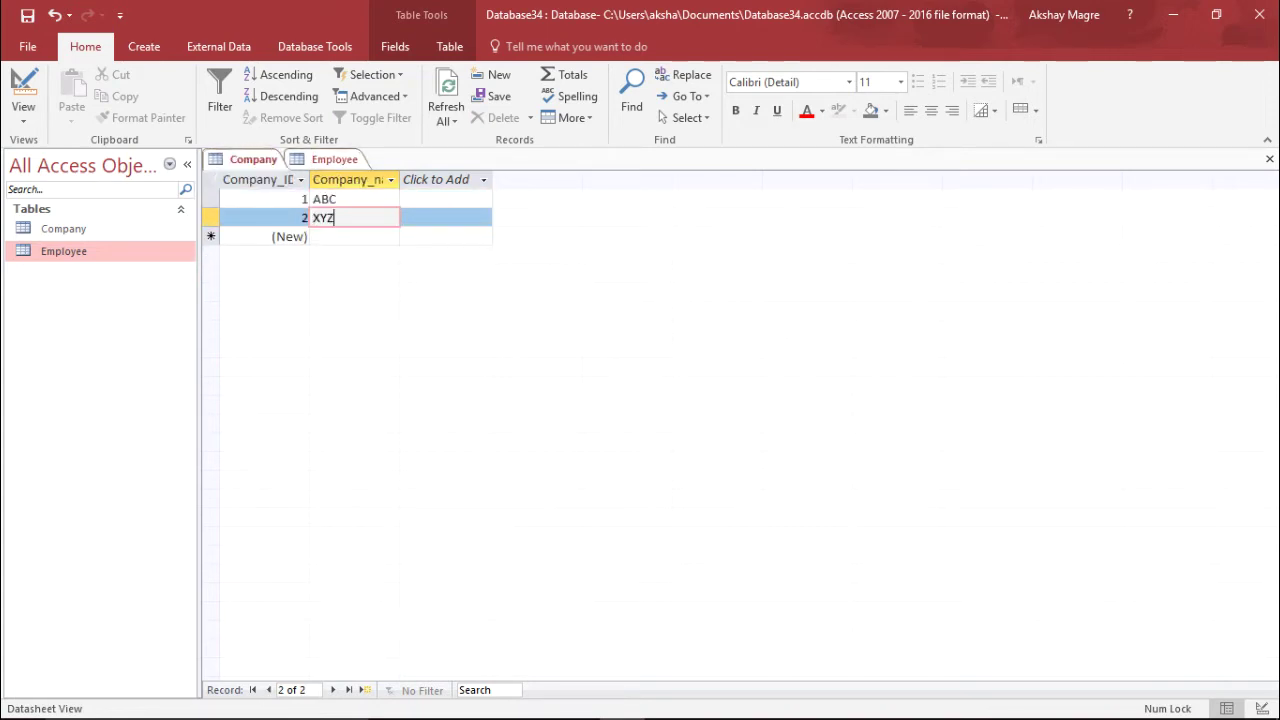
pyautogui.hotkey('ctrl', 'F6')
pyautogui.hotkey('ctrl', 'F6')
pyautogui.hotkey('ctrl', 'F6')
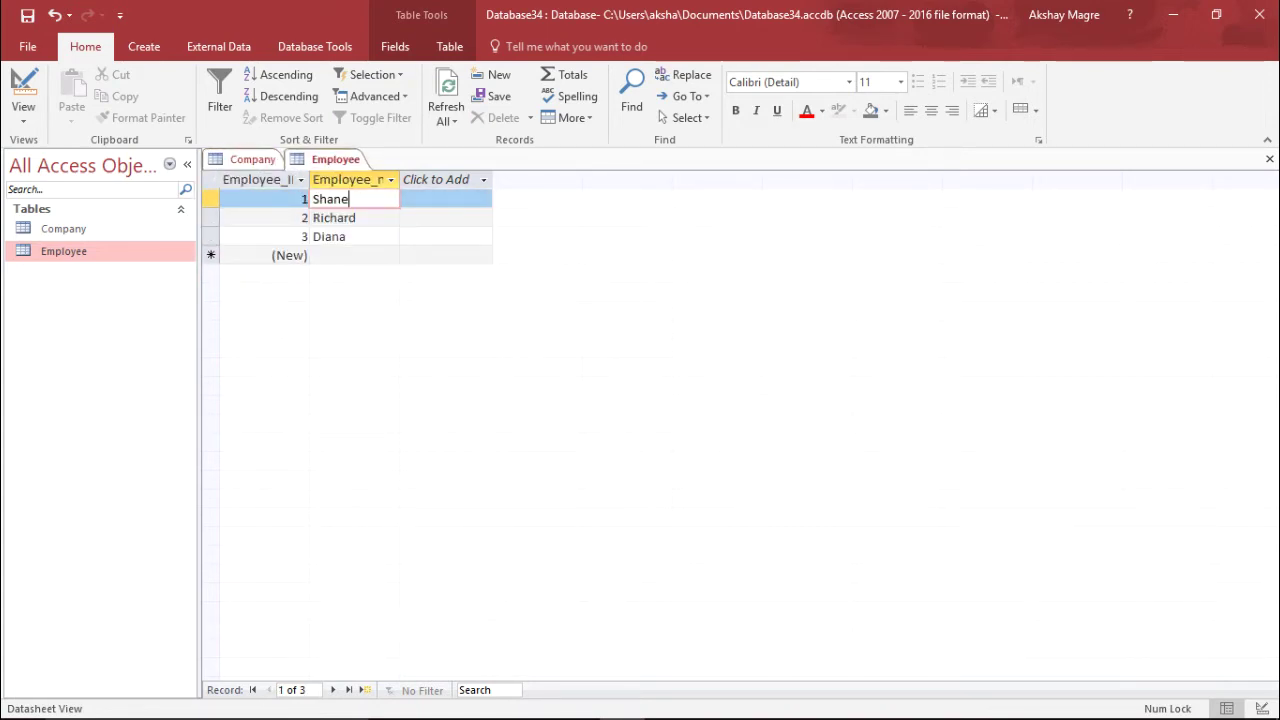
pyautogui.hotkey('ctrl', 'F6')
# Close both the Company and Employee tables.
pyautogui.click(257, 180)
pyautogui.rightClick(255, 159)
pyautogui.click(300, 194)
pyautogui.rightClick(255, 159)
pyautogui.click(300, 194)
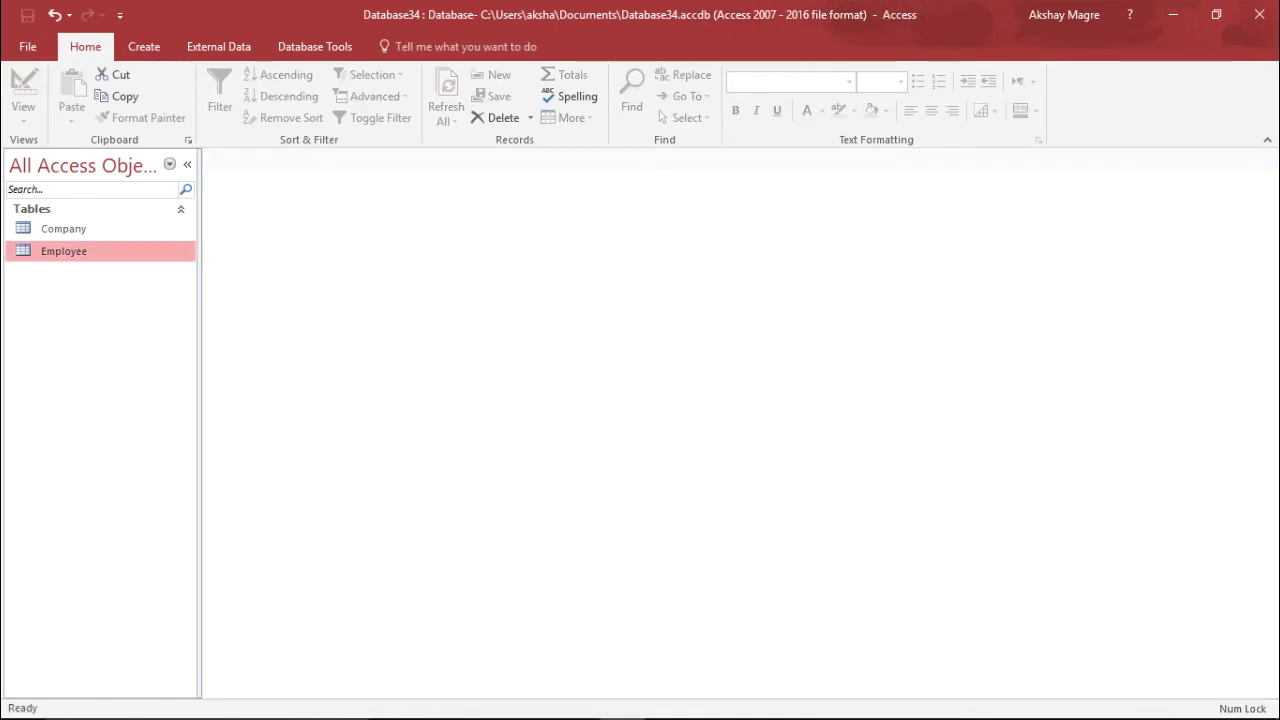
# Start a new query in design view and add the Company and Employee tables to it.
pyautogui.click(187, 164)
pyautogui.click(144, 46)
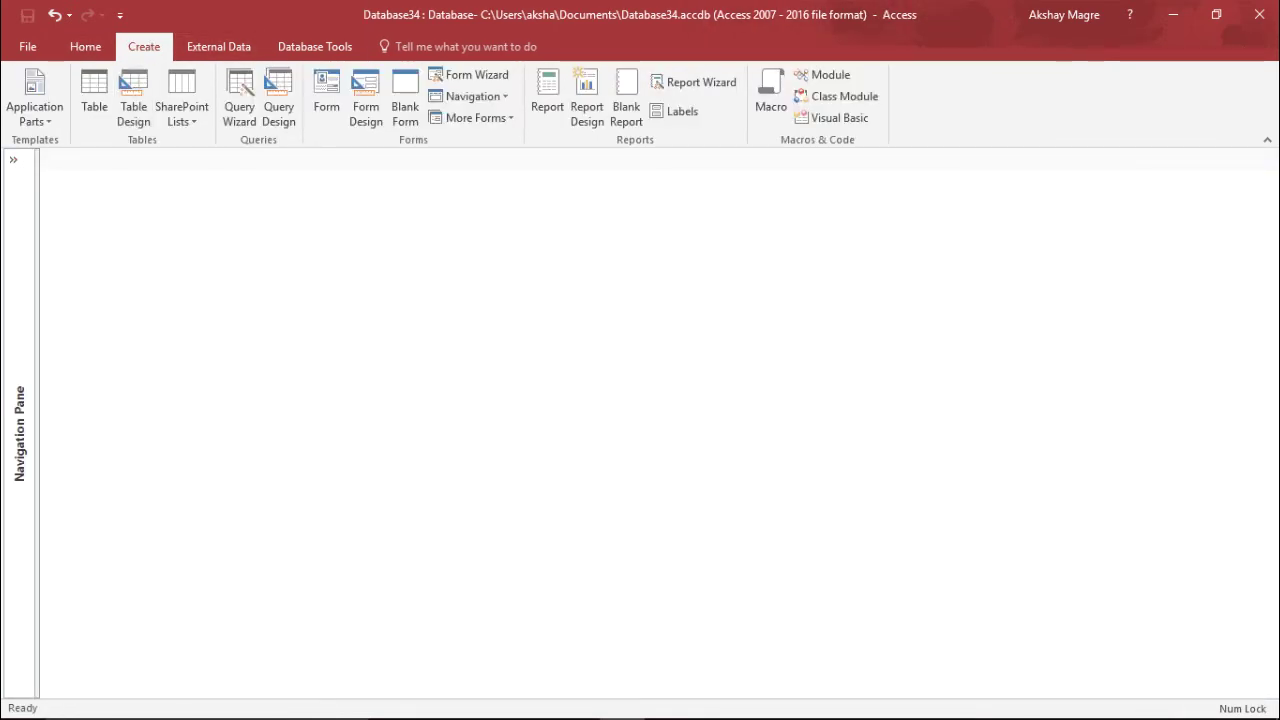
pyautogui.click(279, 96)
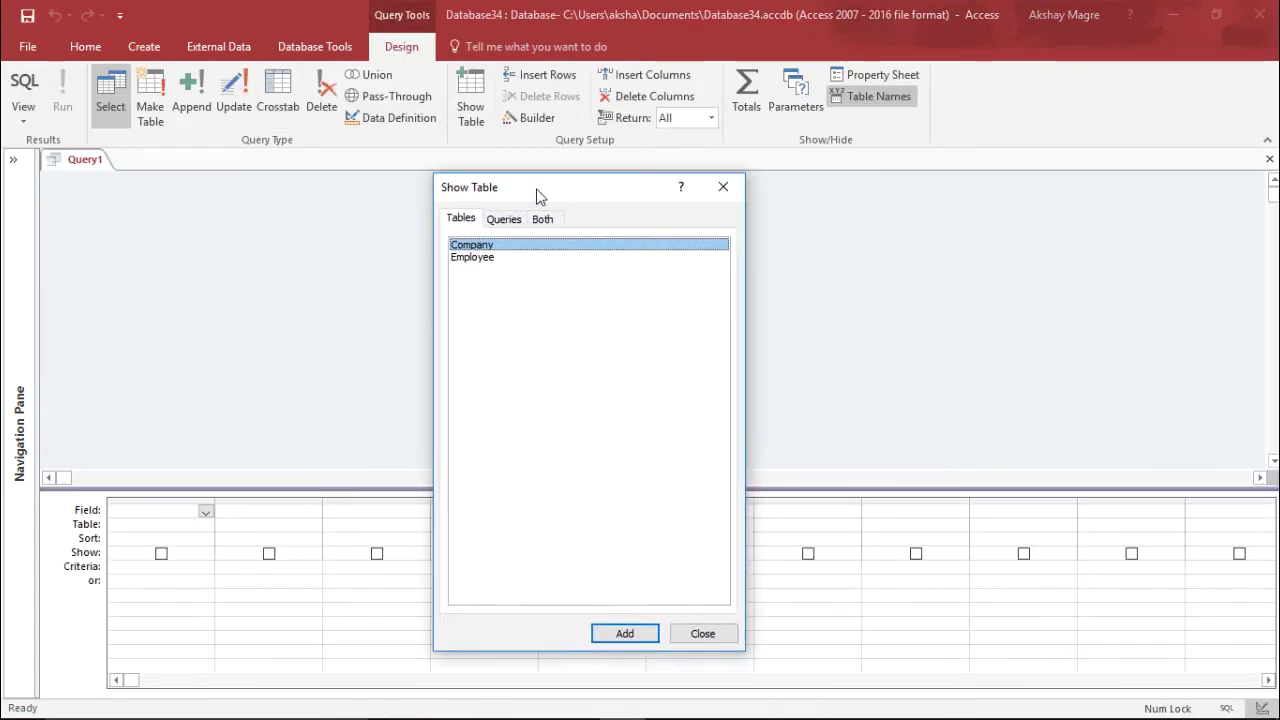
pyautogui.moveTo(537, 196); pyautogui.dragTo(487, 154)
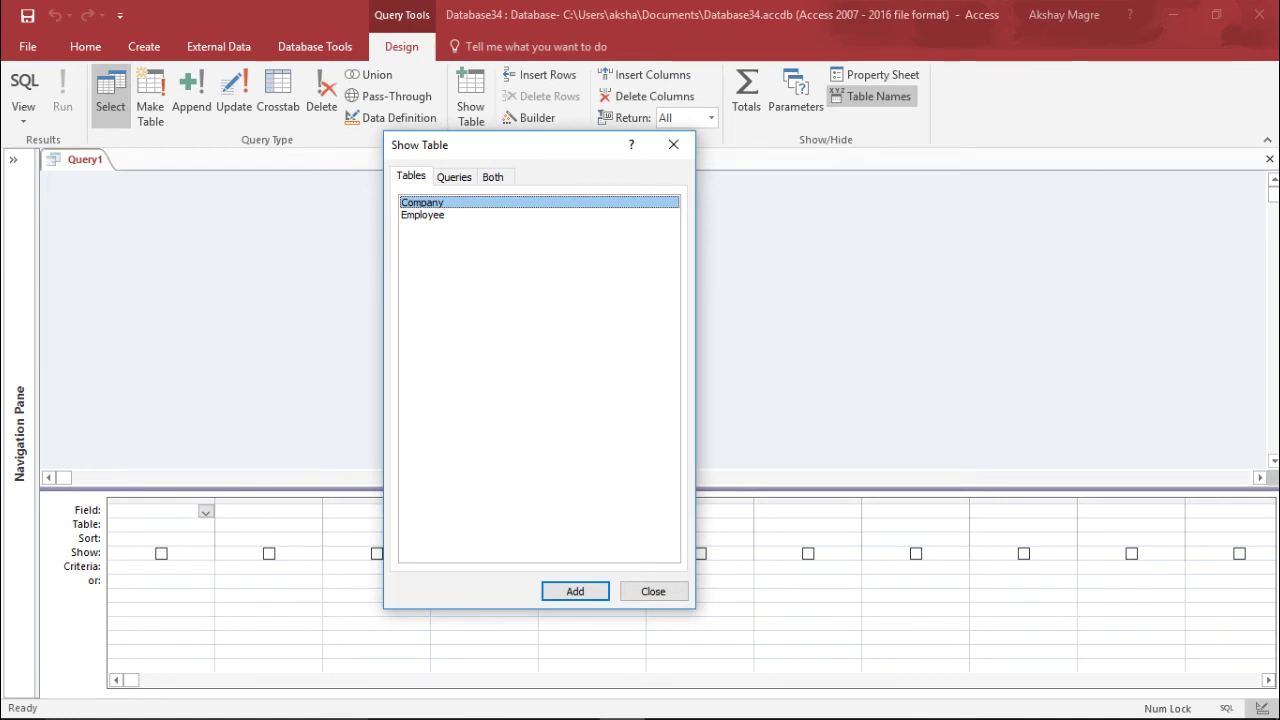
pyautogui.click(575, 591)
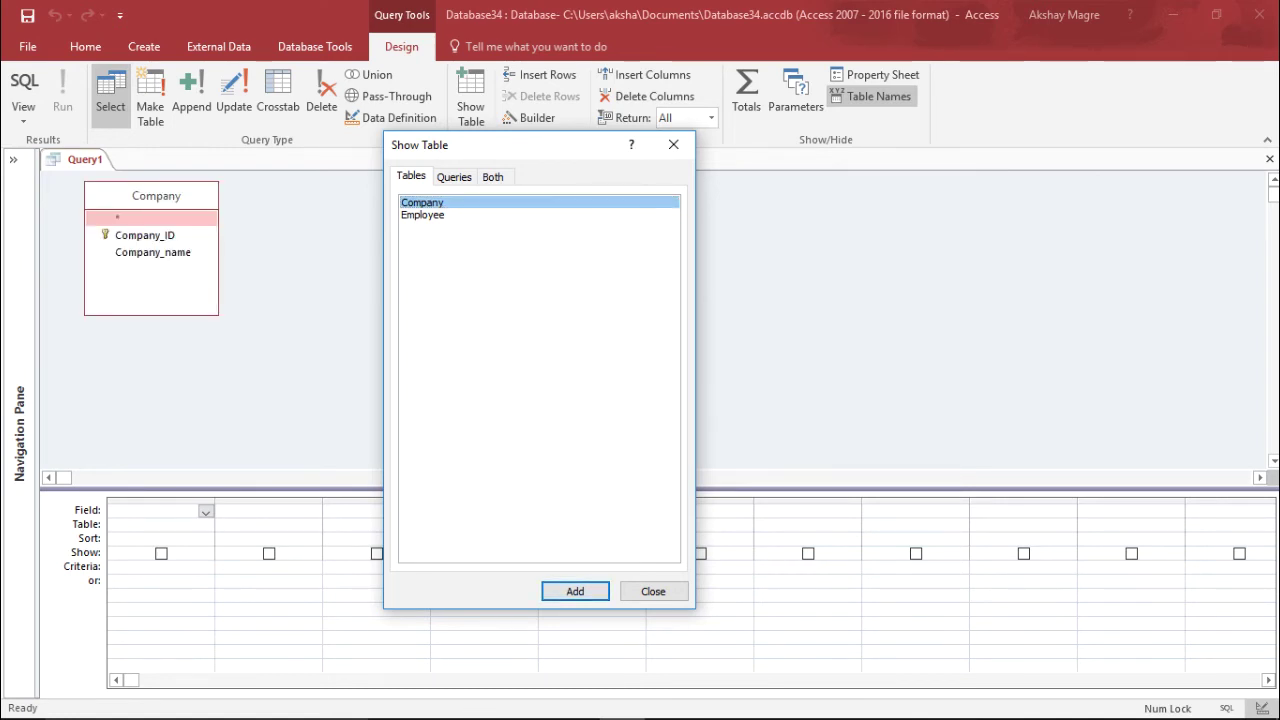
pyautogui.click(422, 214)
pyautogui.click(575, 591)
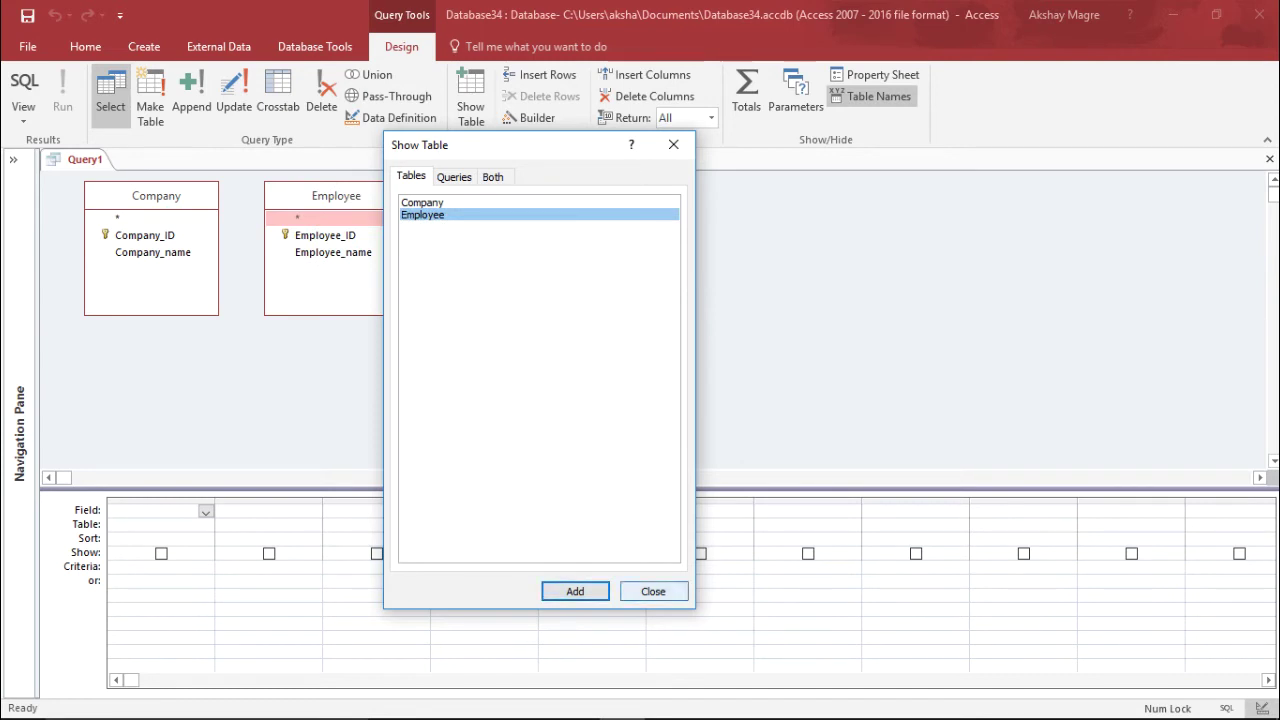
pyautogui.click(653, 591)
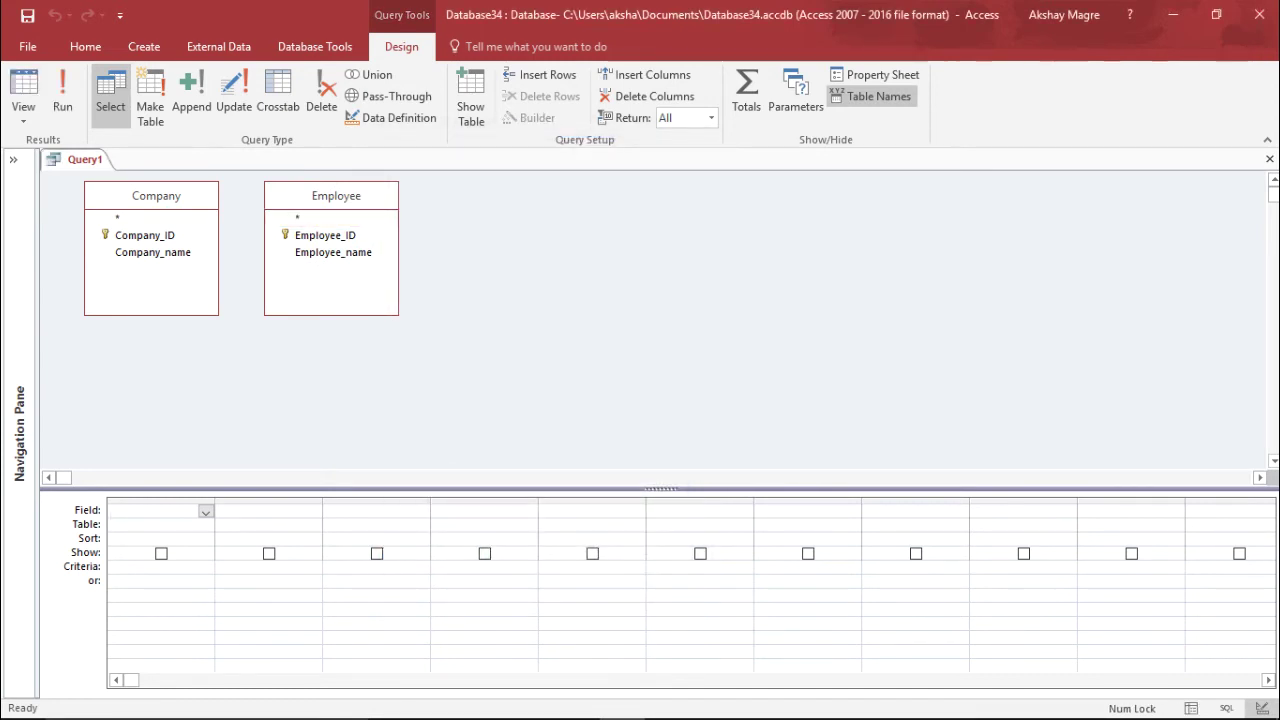
# In the query's SQL view, select all fields from Company and Employee without a join condition, and run the query.
pyautogui.click(23, 110)
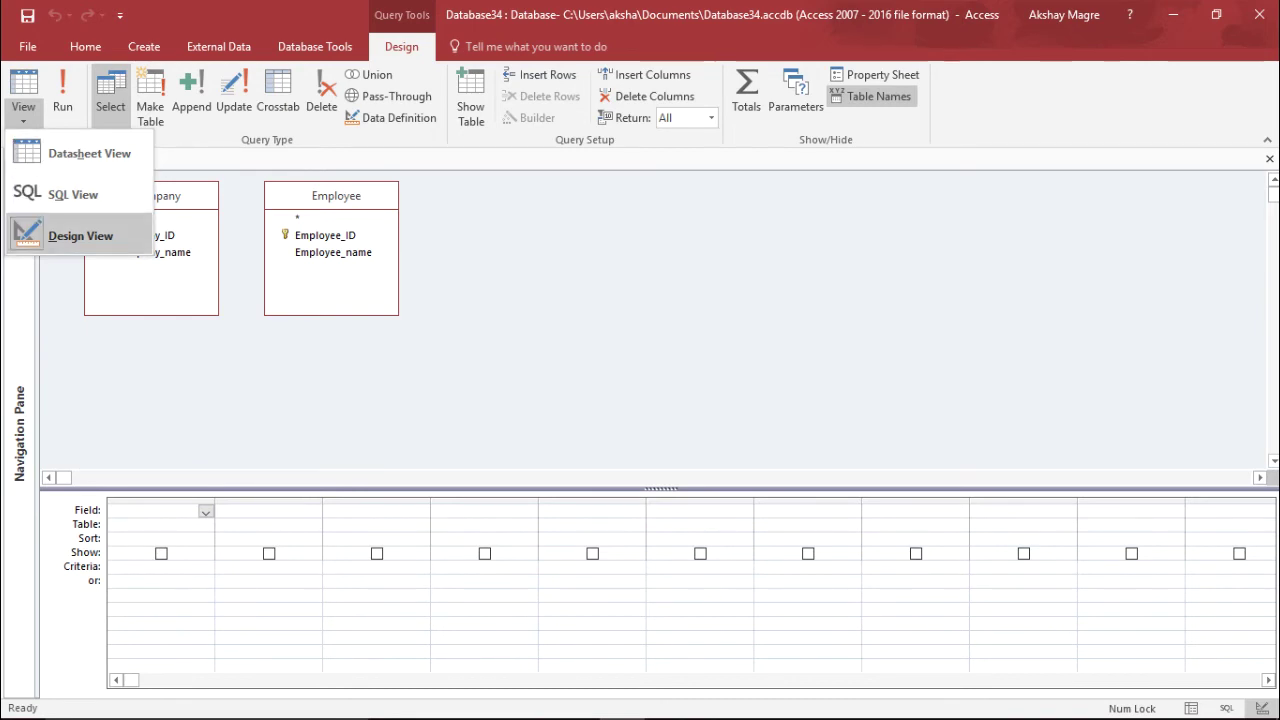
pyautogui.click(72, 194)
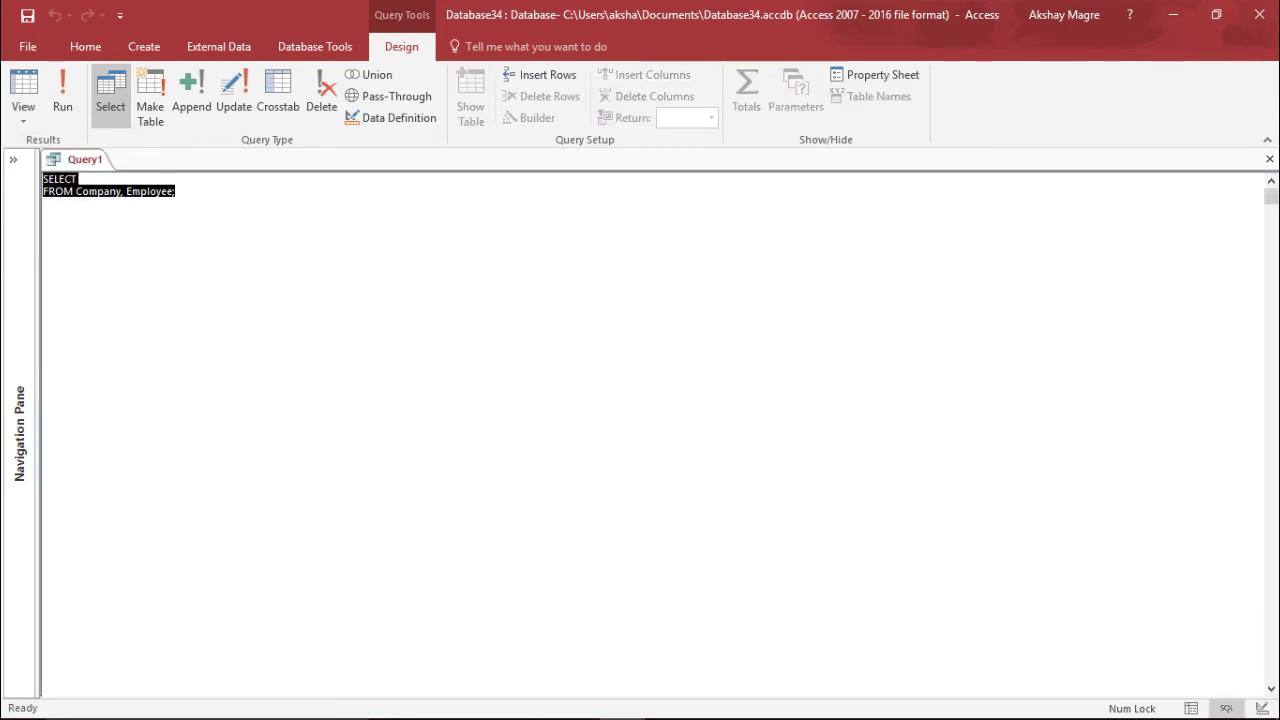
pyautogui.click(79, 179)
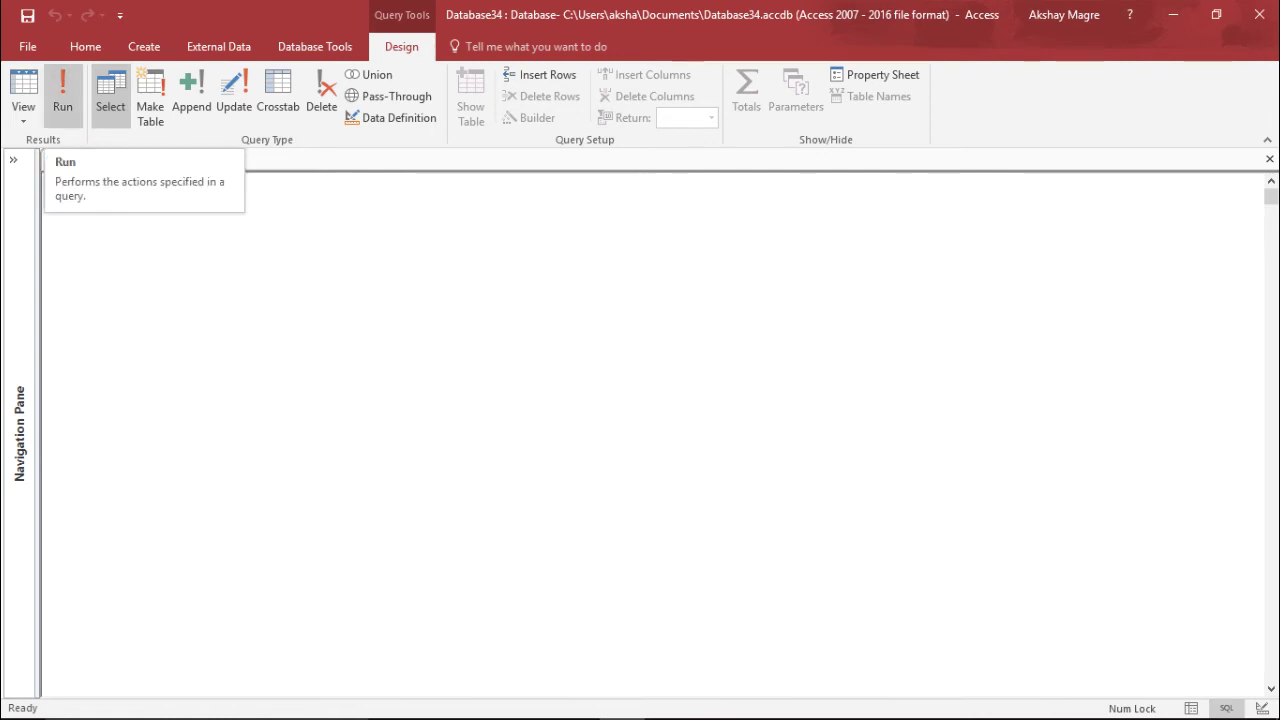
pyautogui.click(62, 95)
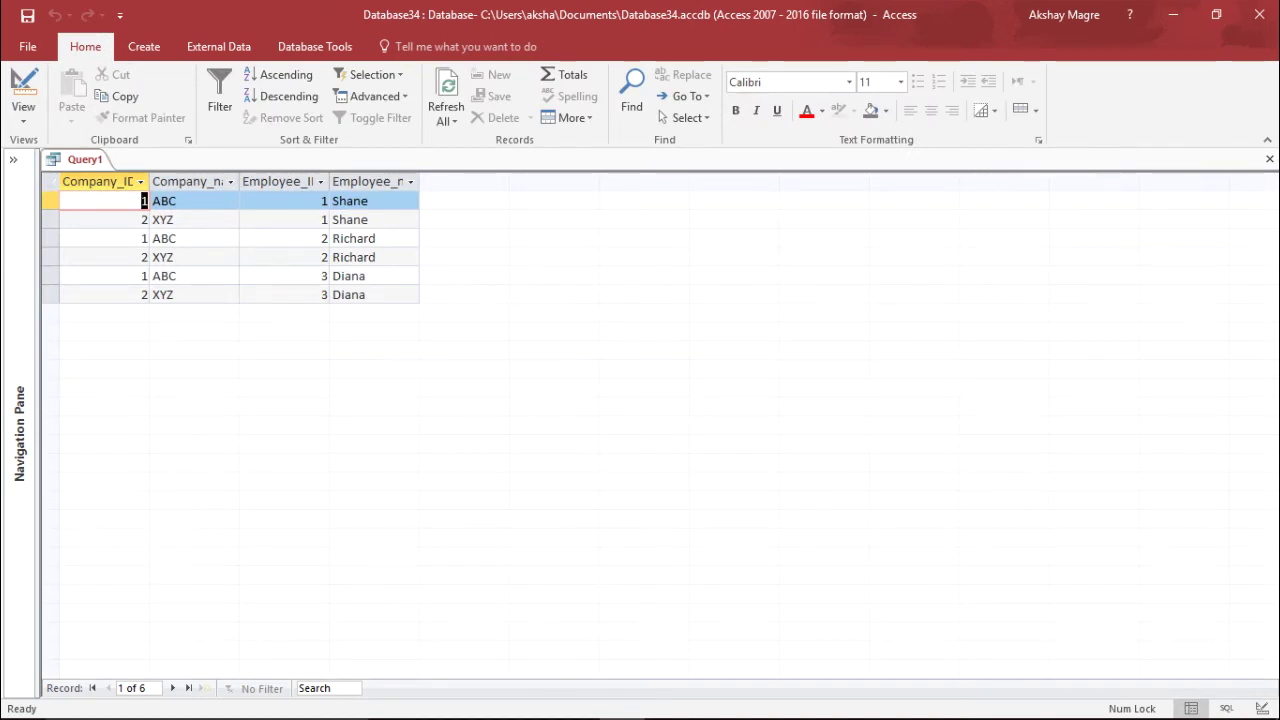
# Examine the query results row by row to see how each company is paired with each employee.
pyautogui.click(178, 201)
pyautogui.click(173, 219)
pyautogui.click(368, 201)
pyautogui.click(332, 238)
pyautogui.click(370, 220)
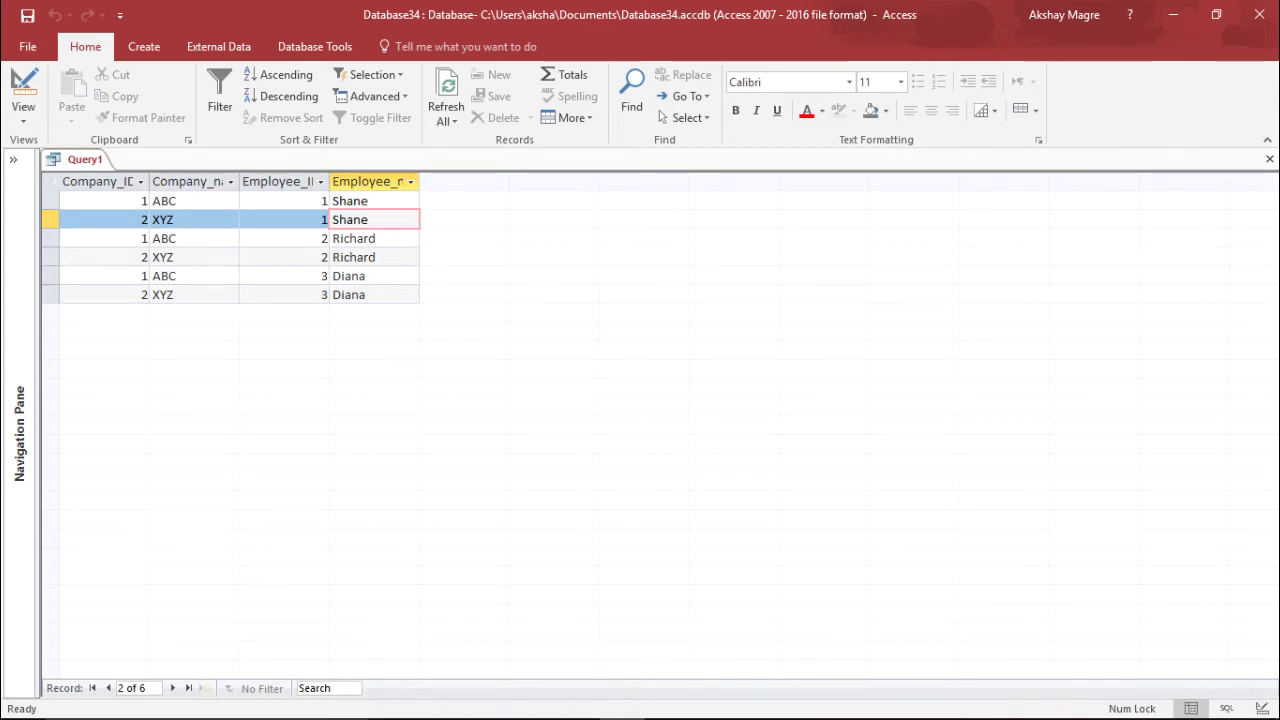
pyautogui.click(186, 276)
pyautogui.click(186, 257)
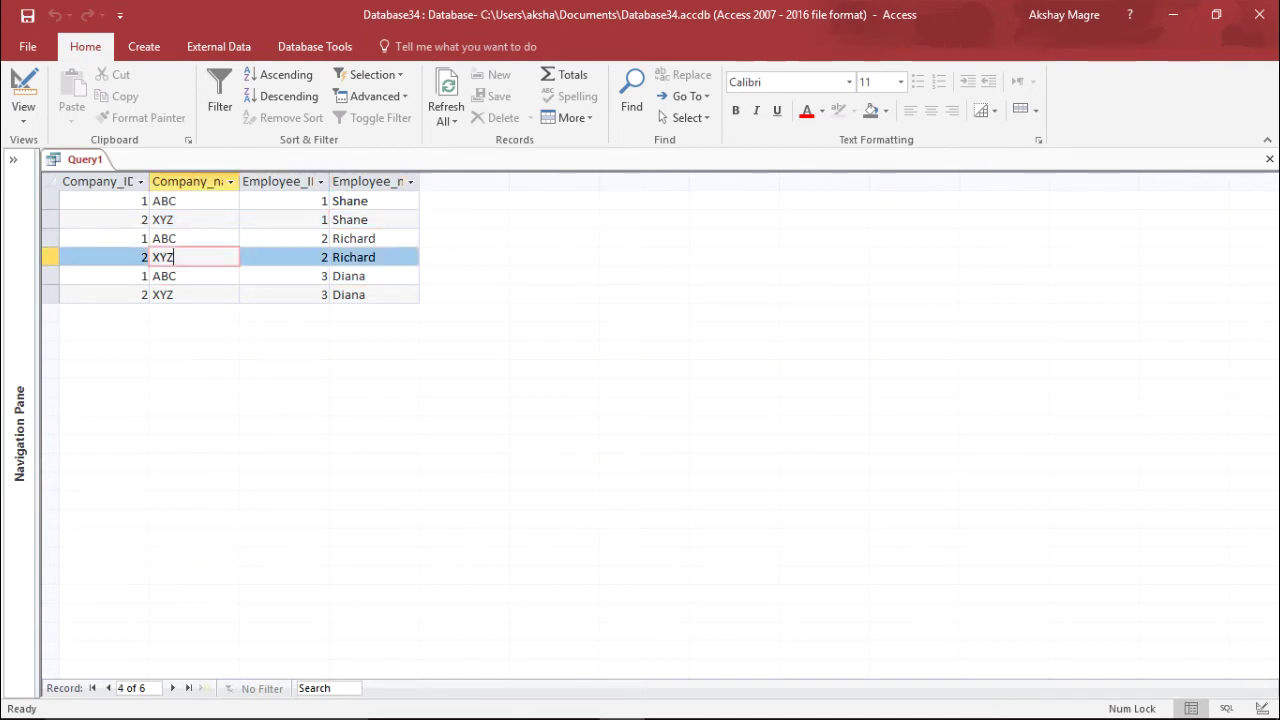
pyautogui.click(186, 238)
pyautogui.click(186, 219)
pyautogui.click(186, 201)
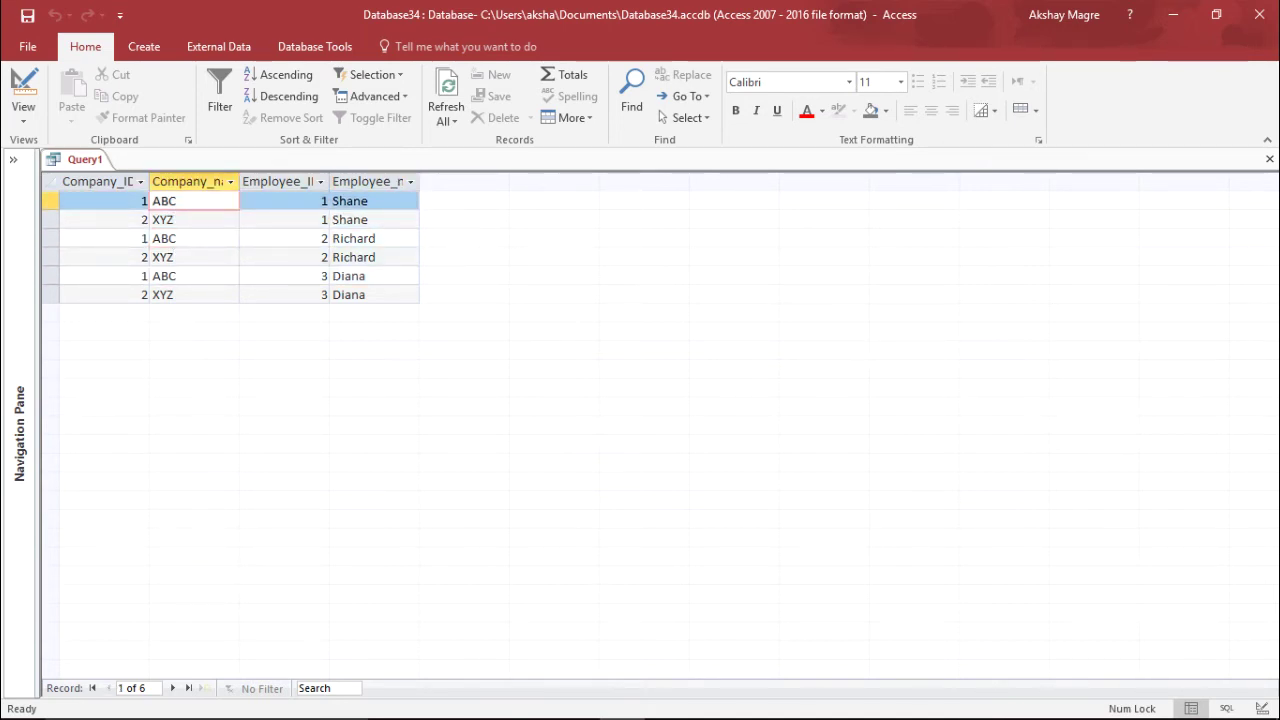
# Open the Employee and Company tables to compare their records with the query results, ending back at the query.
pyautogui.click(13, 159)
pyautogui.doubleClick(64, 251)
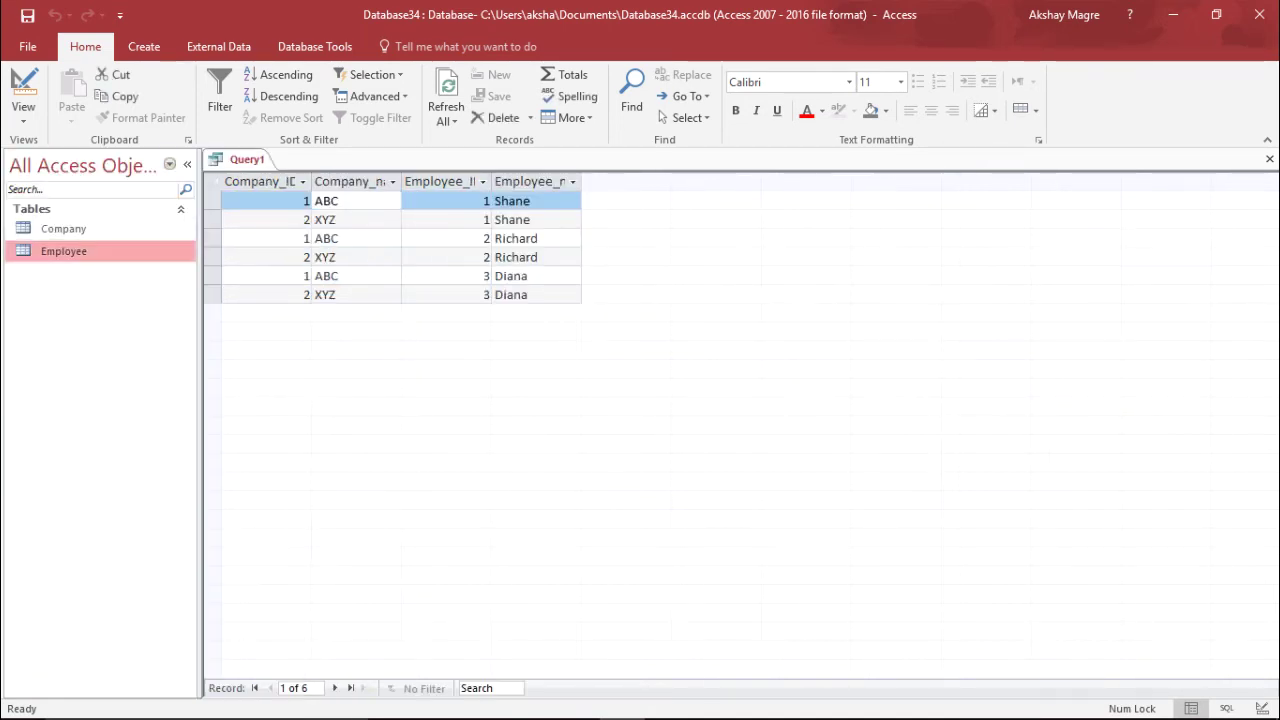
pyautogui.click(352, 199)
pyautogui.click(358, 218)
pyautogui.click(350, 237)
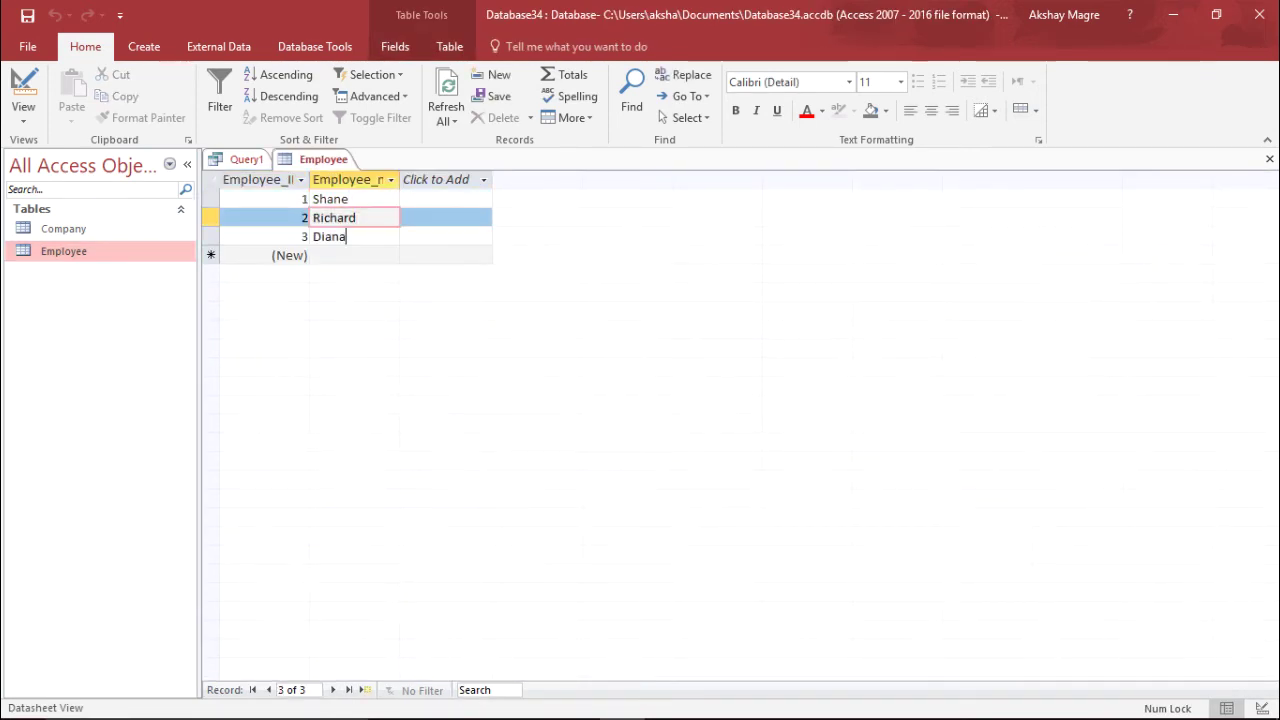
pyautogui.doubleClick(64, 229)
pyautogui.press('Tab')
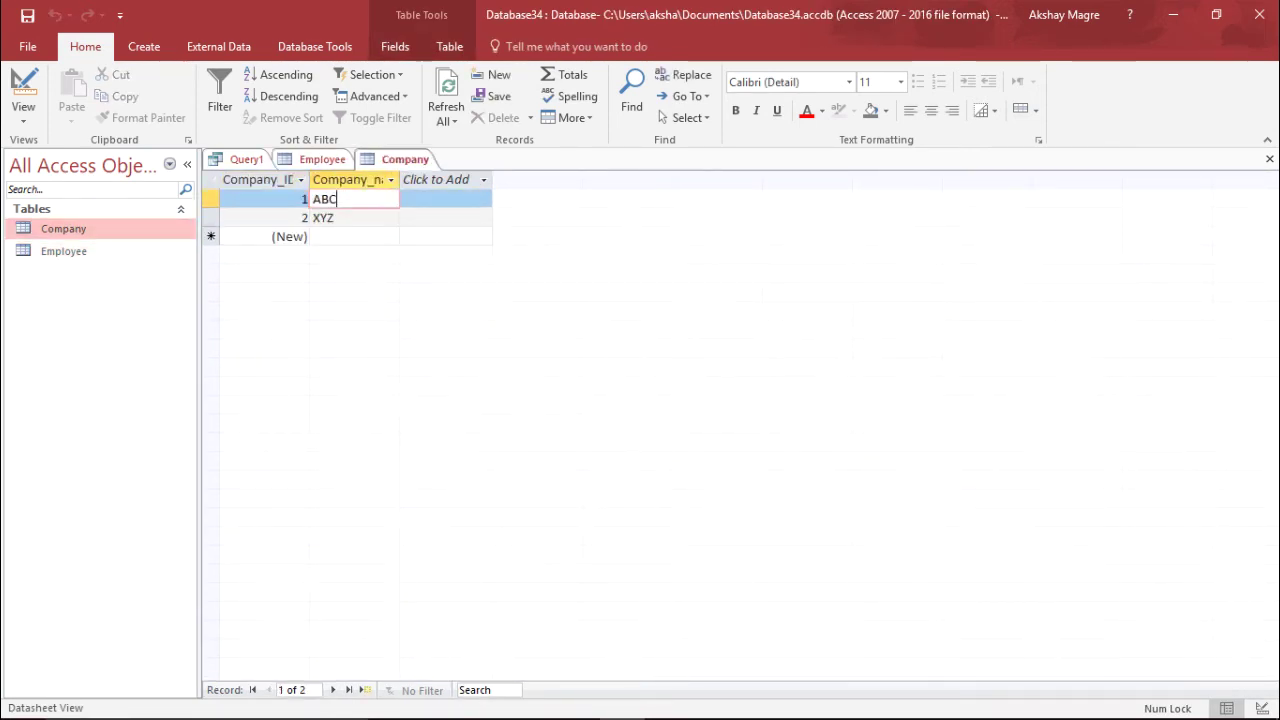
pyautogui.press('Down')
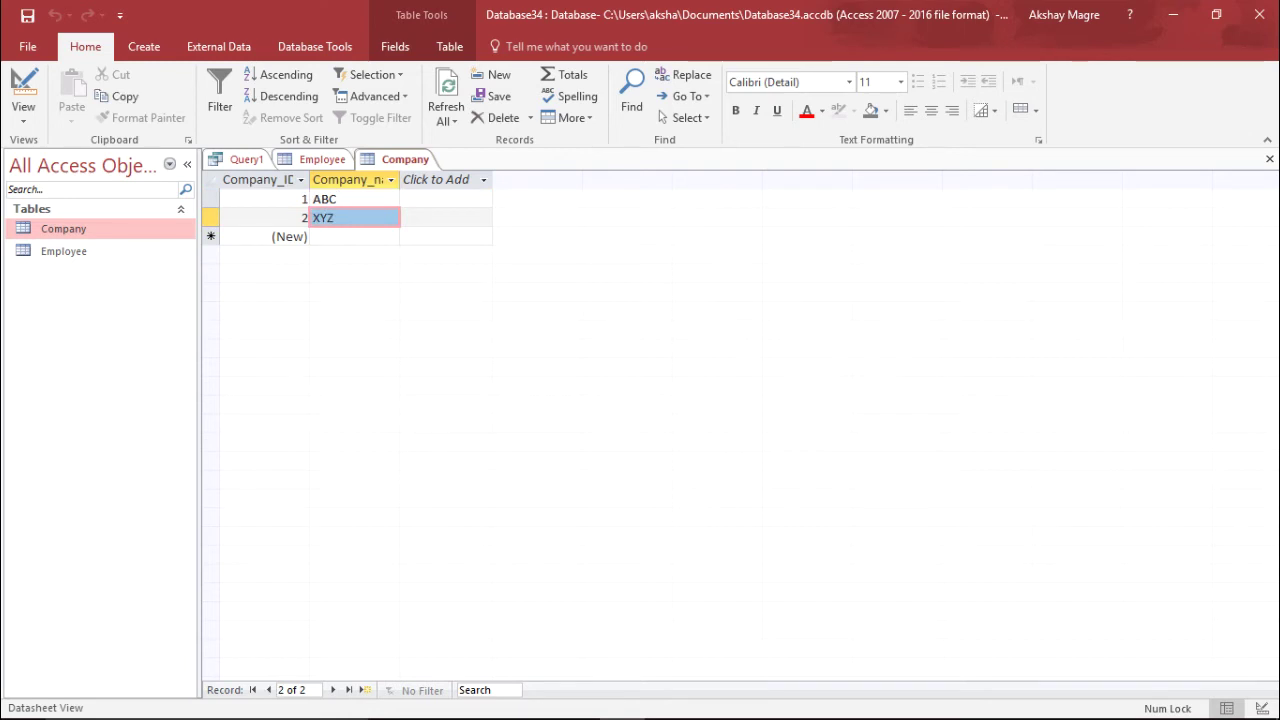
pyautogui.click(246, 160)
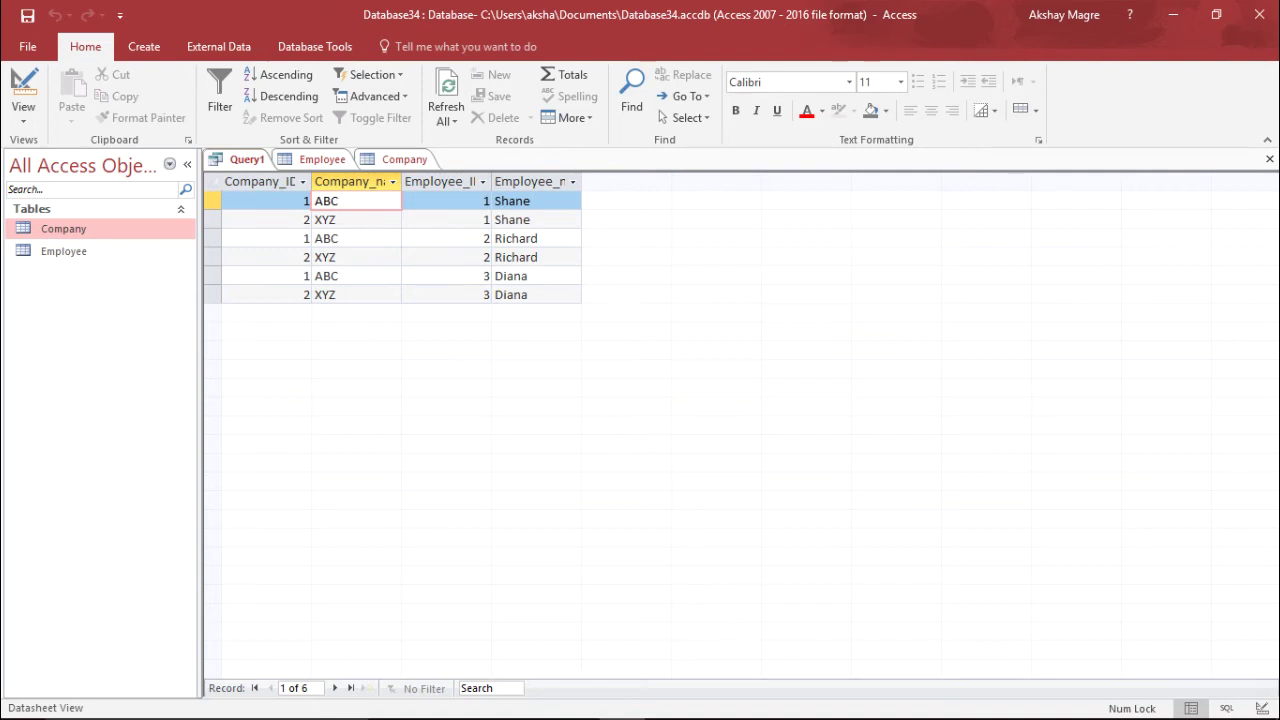
# Save the query as Sample_1 and select it among the database objects.
pyautogui.rightClick(258, 159)
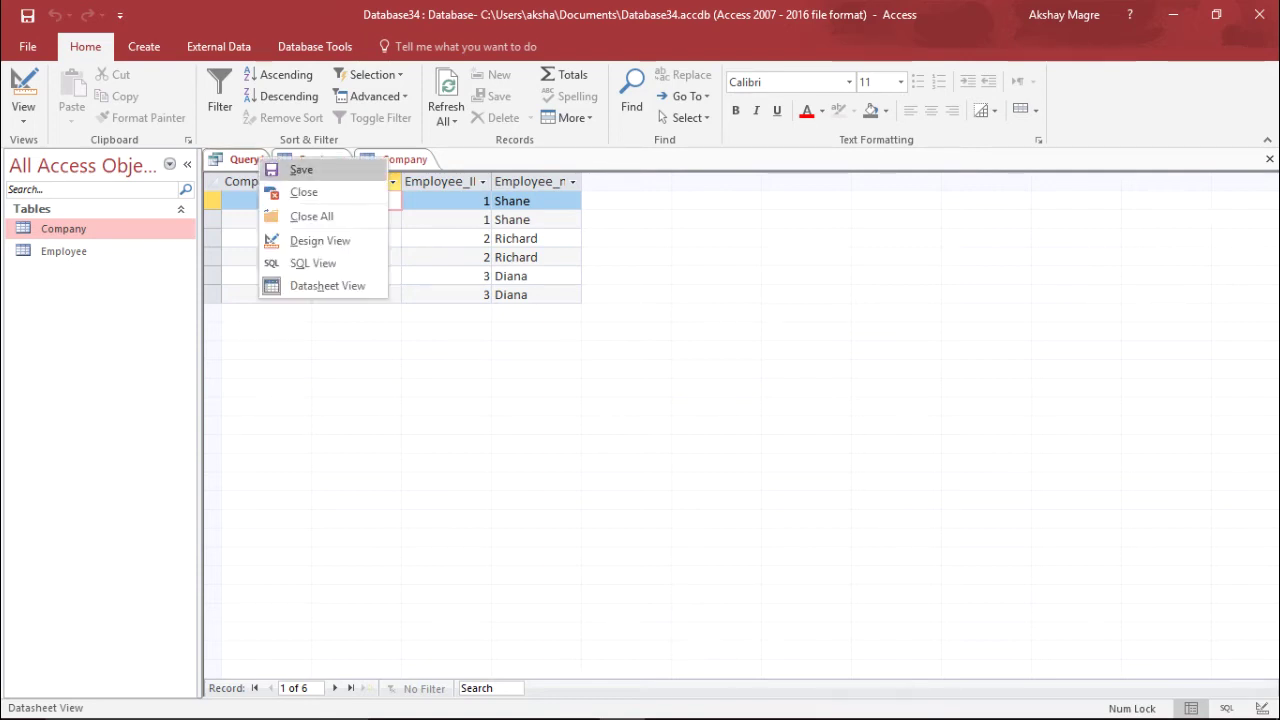
pyautogui.click(300, 170)
pyautogui.write('Sample_1')
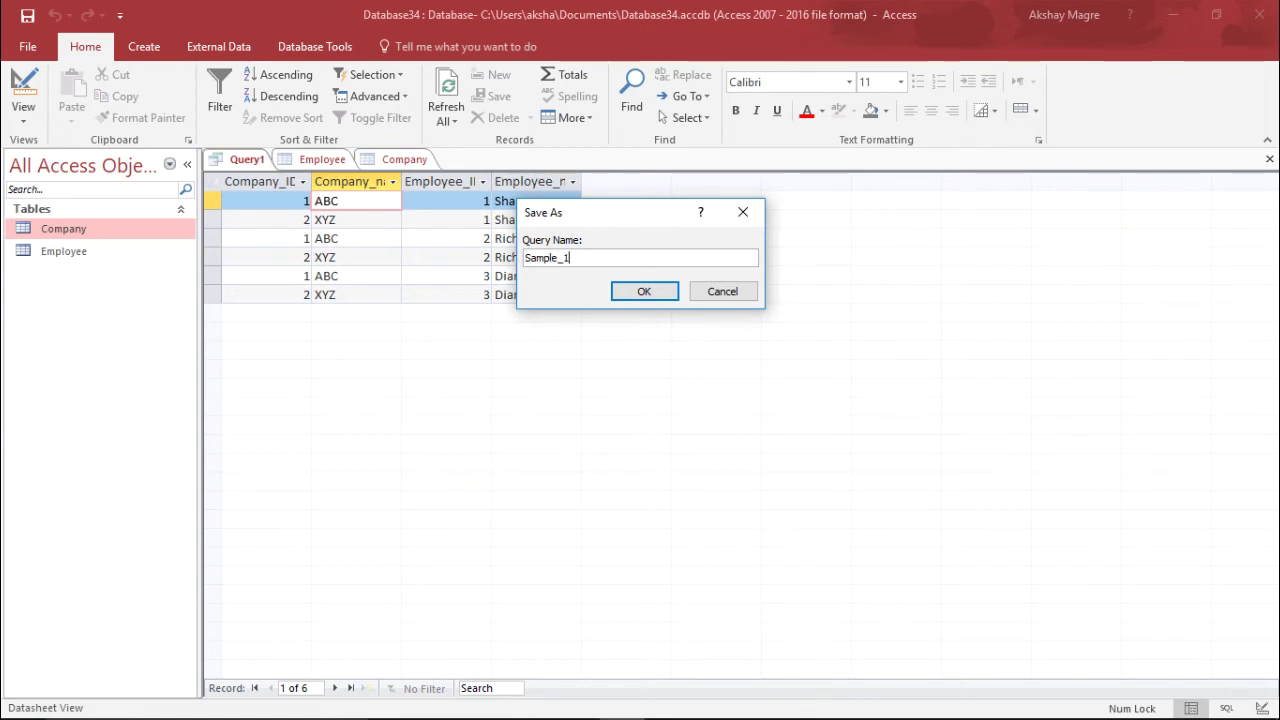
pyautogui.press('Return')
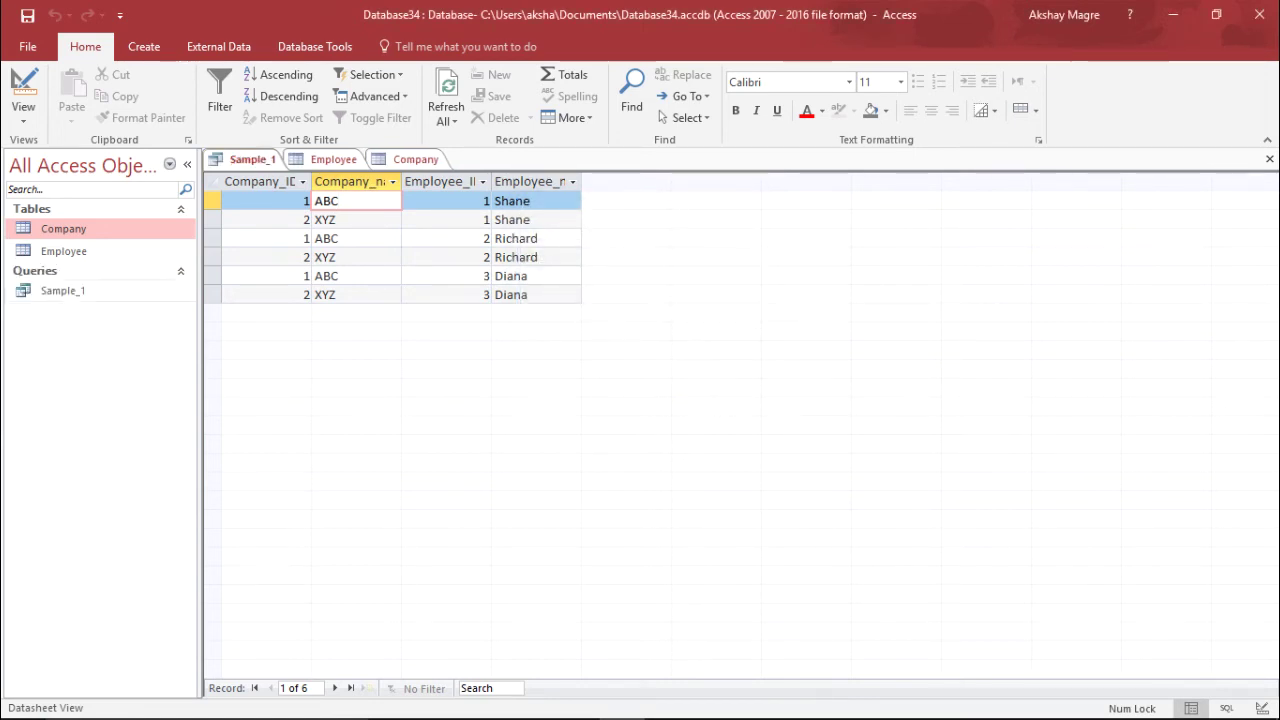
pyautogui.click(78, 291)
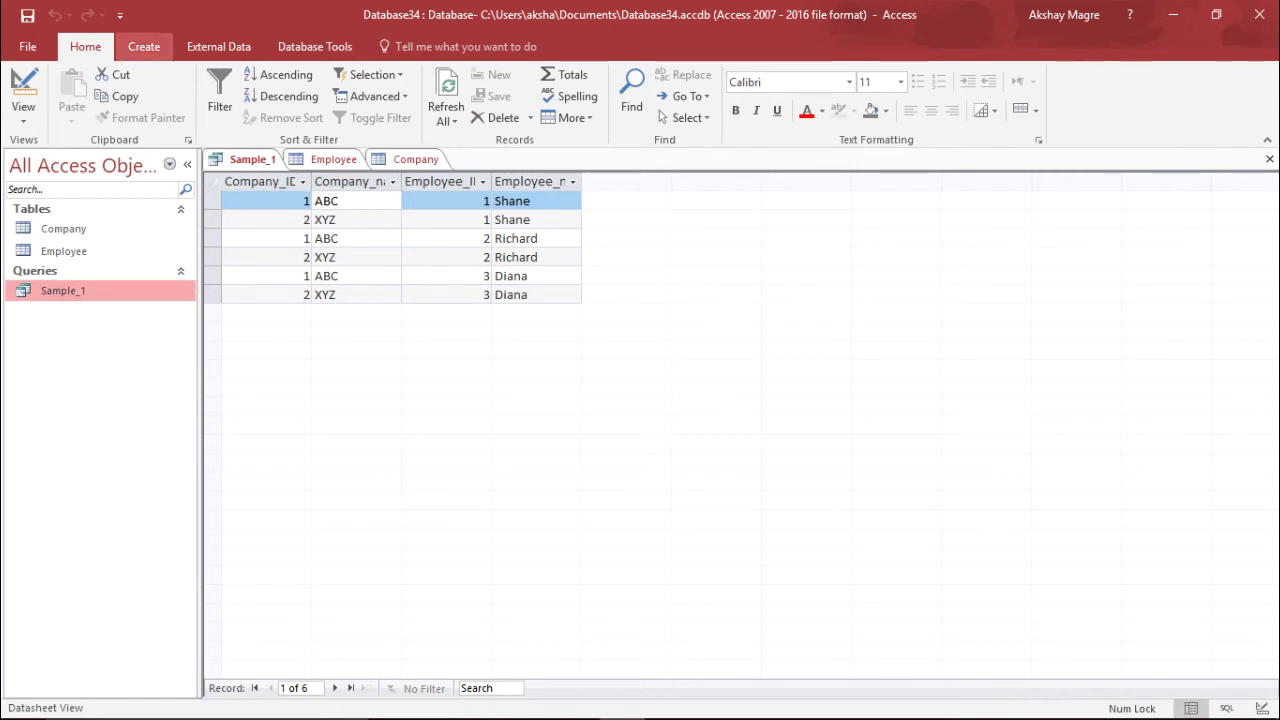
# Create a second query in design view containing the Company and Employee tables.
pyautogui.click(144, 46)
pyautogui.click(279, 100)
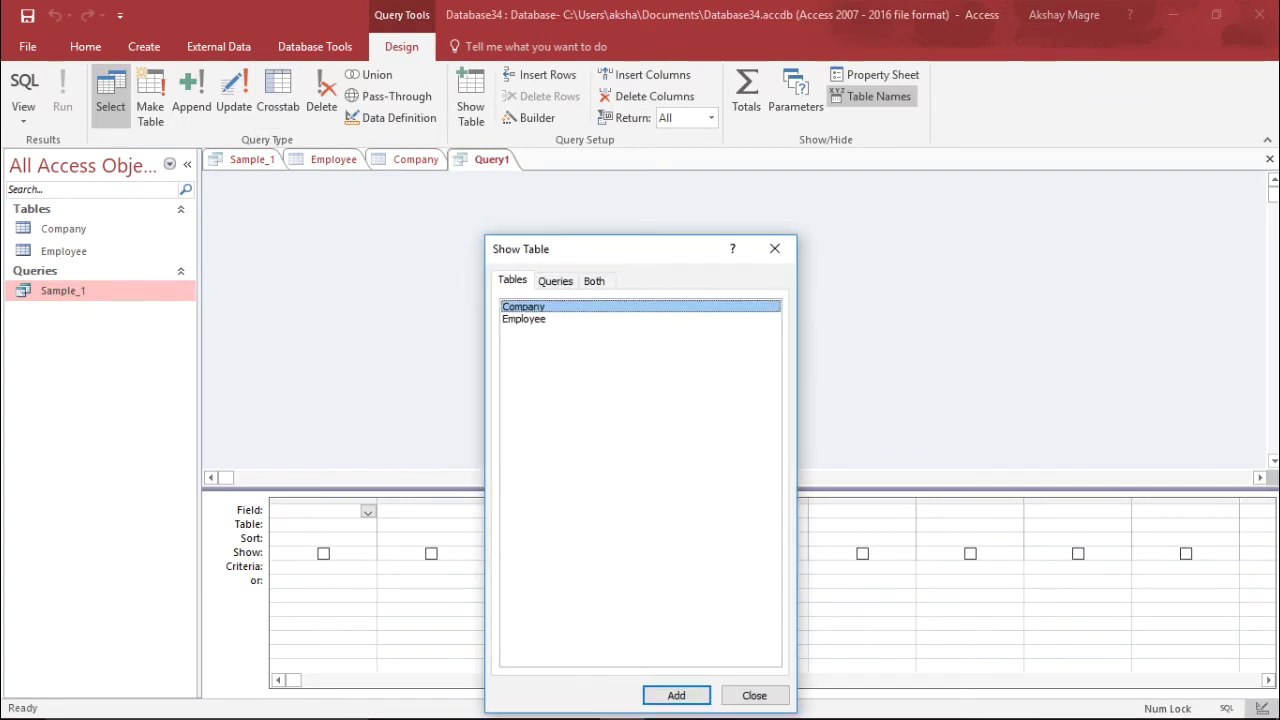
pyautogui.click(676, 695)
pyautogui.click(524, 319)
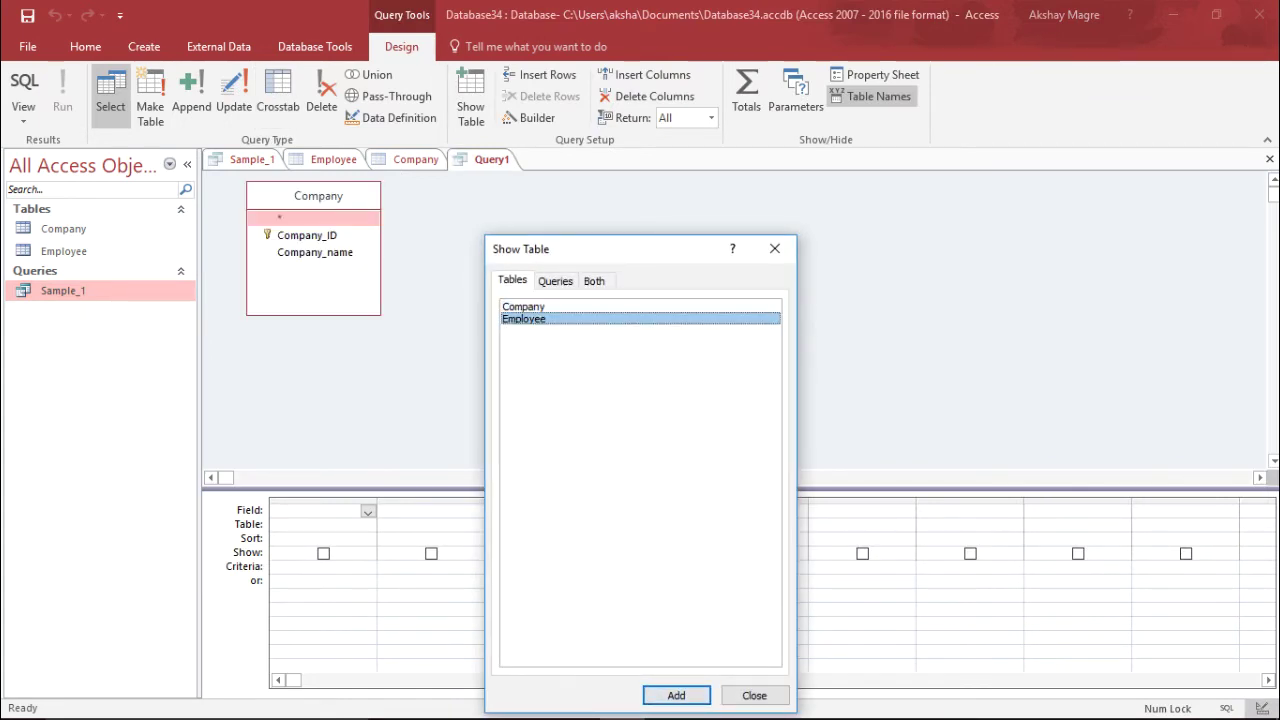
pyautogui.click(676, 695)
pyautogui.click(754, 695)
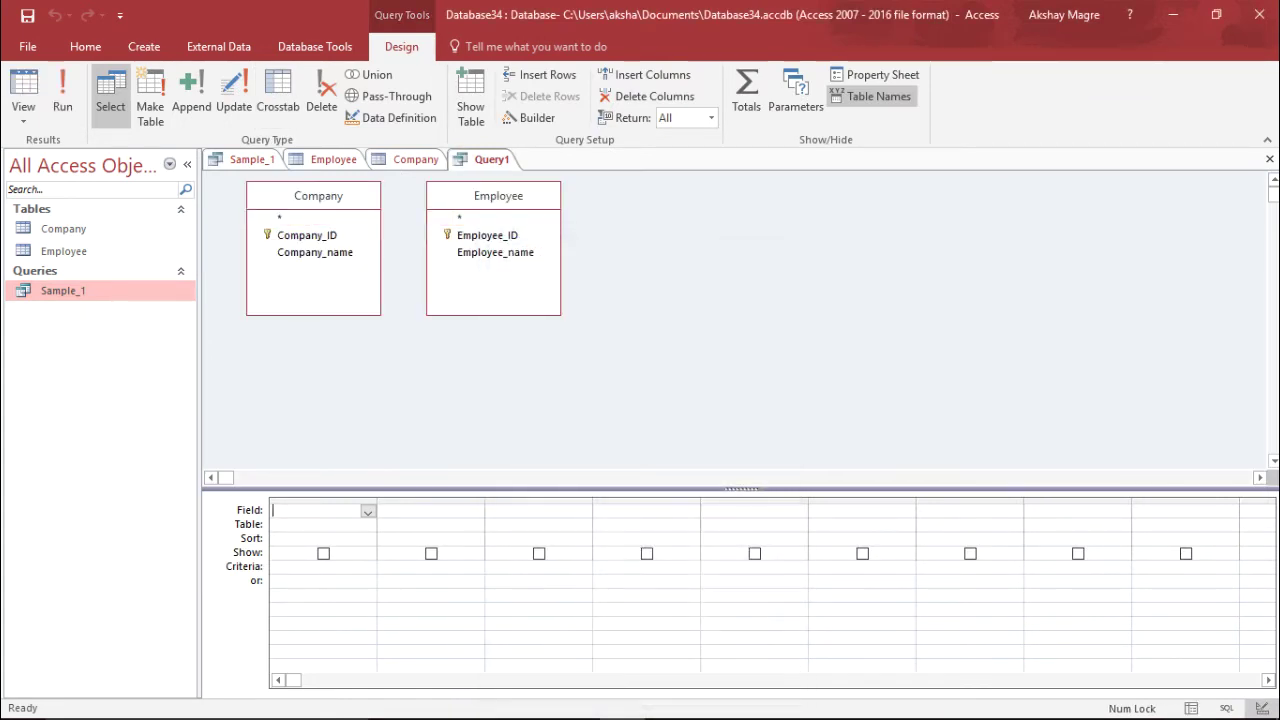
# In the second query's SQL view, add Company_name and Employee_name to the SELECT clause.
pyautogui.click(187, 164)
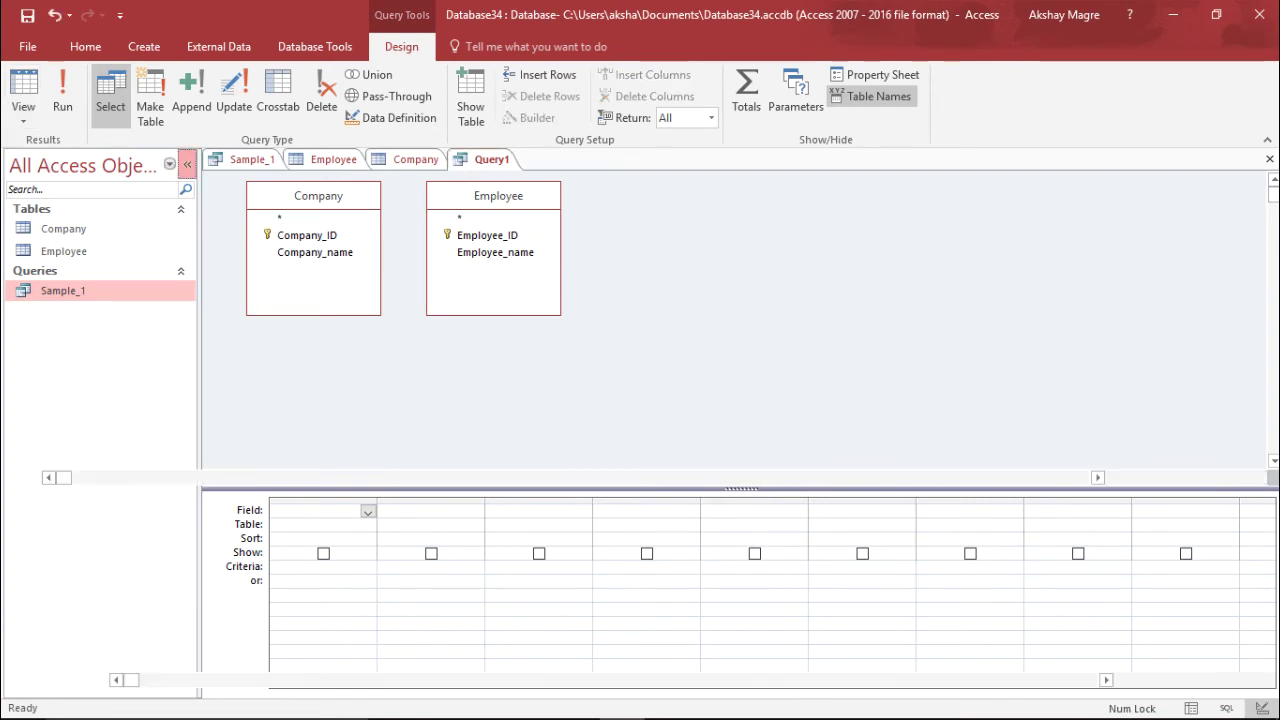
pyautogui.click(23, 115)
pyautogui.click(40, 189)
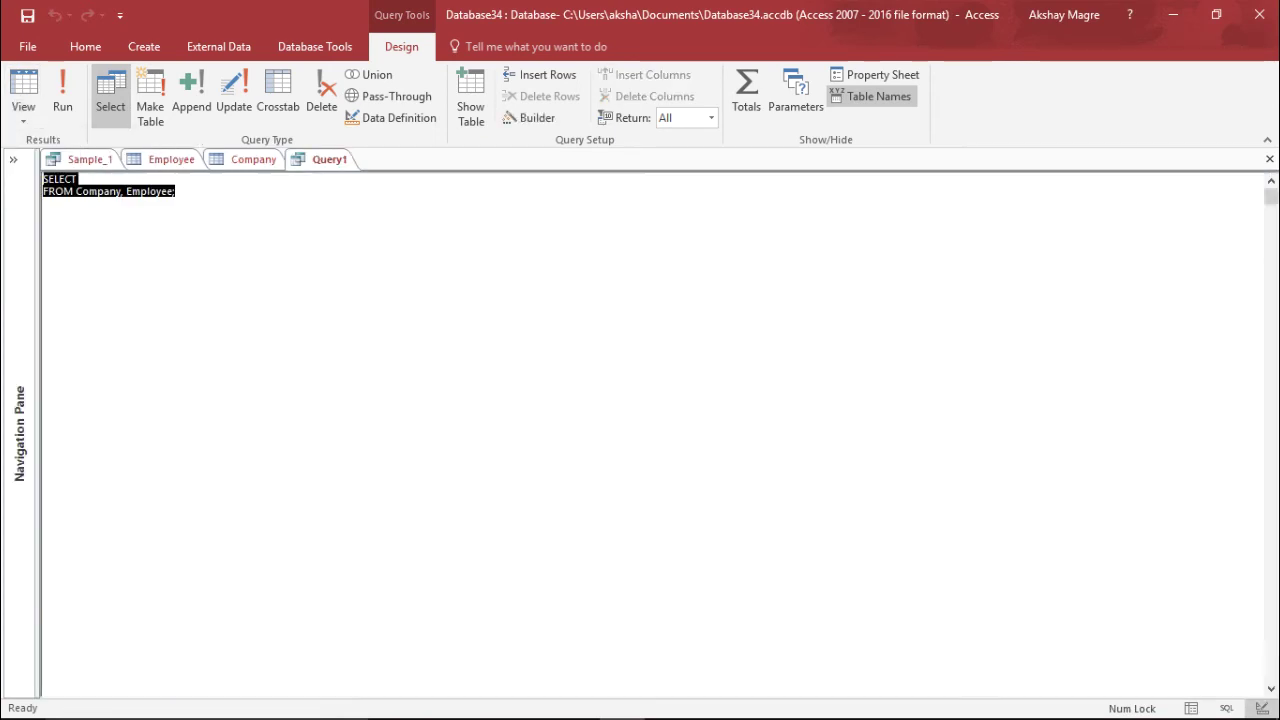
pyautogui.click(79, 181)
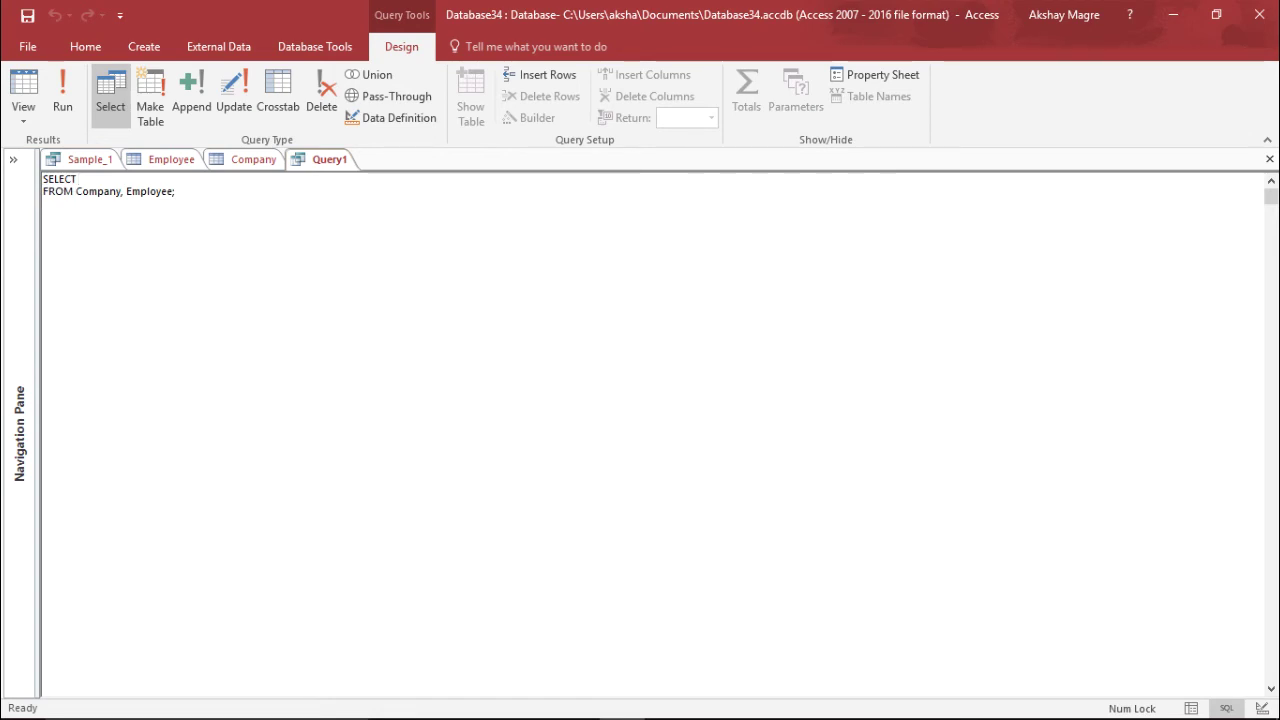
pyautogui.write('Company_name, Emp')
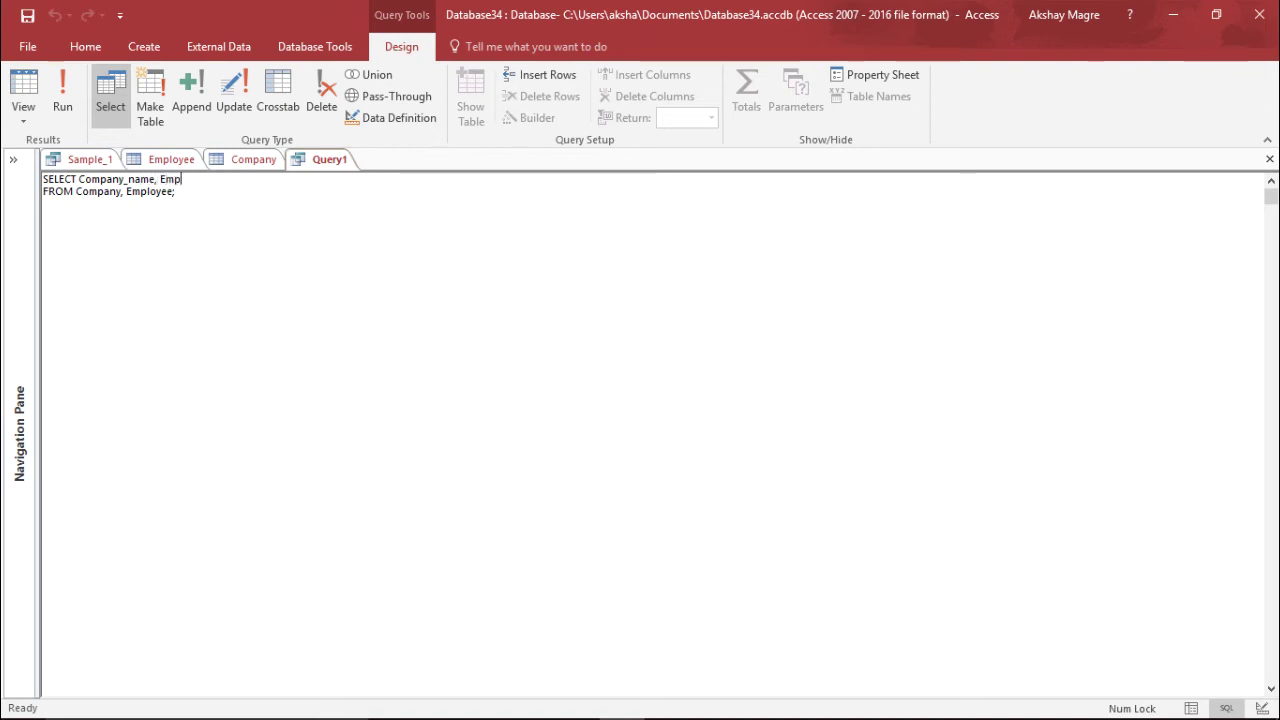
pyautogui.write('loyee_name')
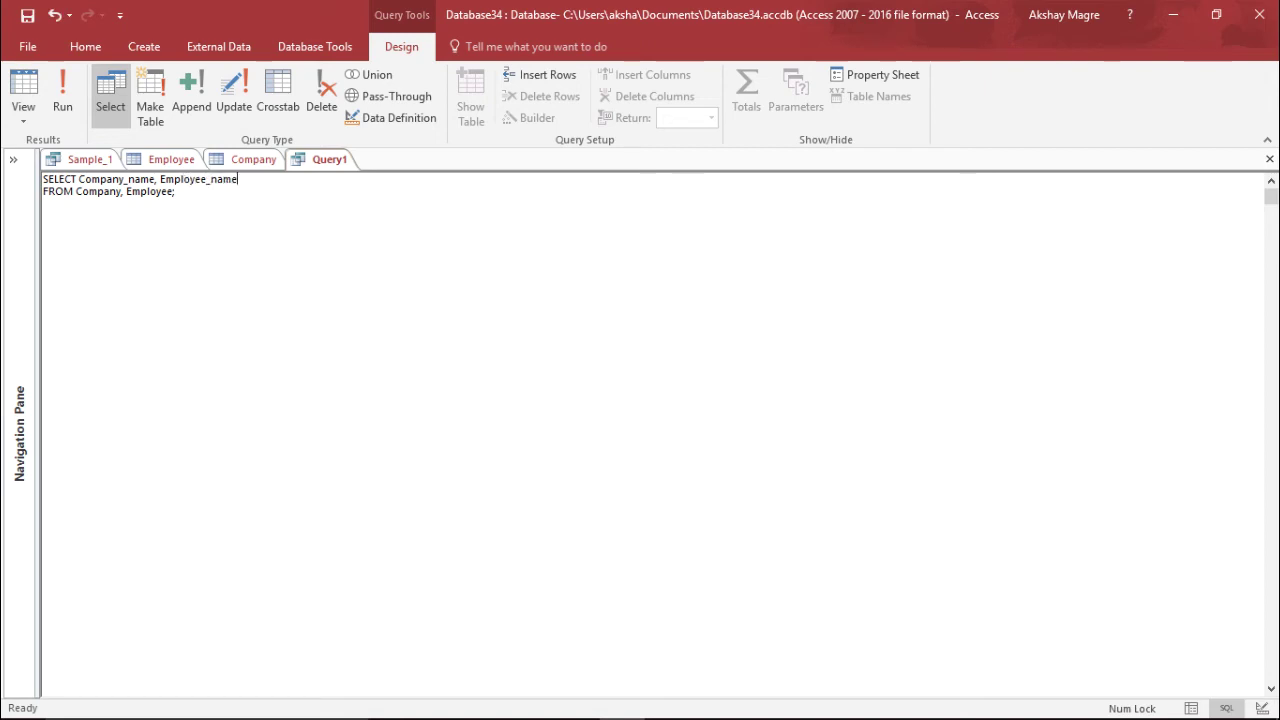
pyautogui.press('Return')
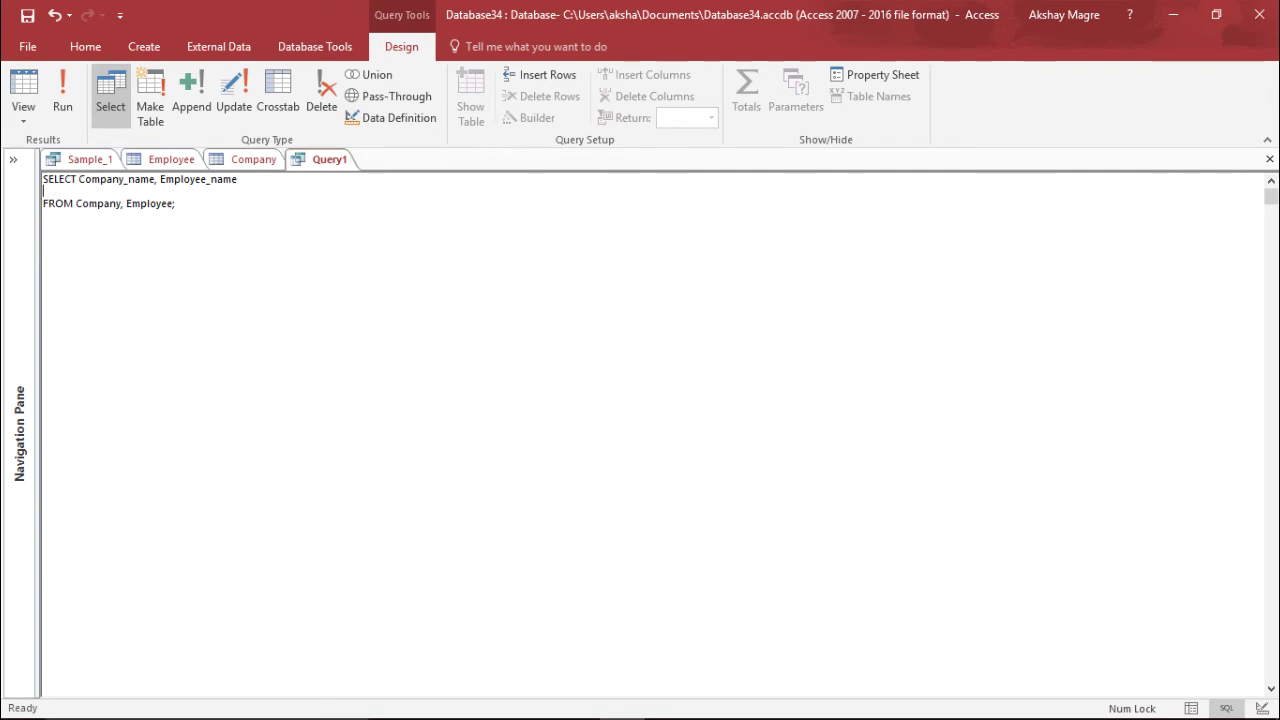
pyautogui.press('BackSpace')
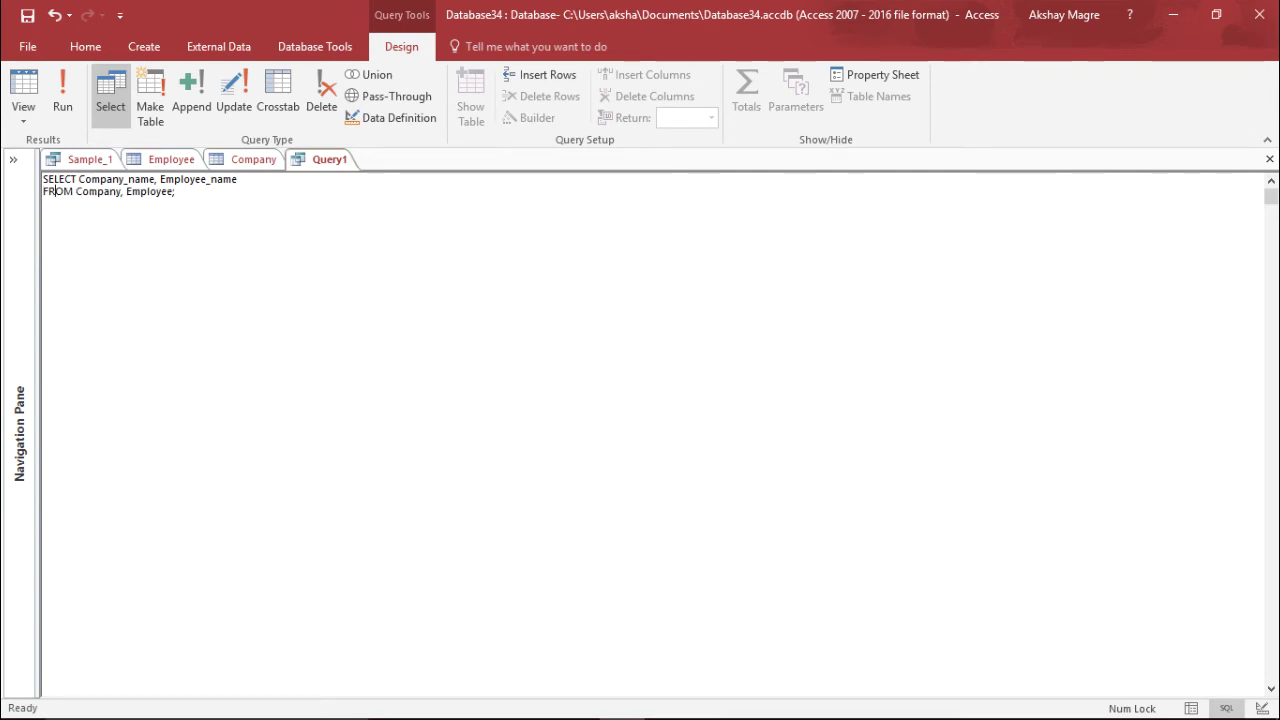
# Add the line where employeeid=2 below the FROM clause of the second query.
pyautogui.press('Return')
pyautogui.write('where employe')
pyautogui.press('BackSpace')
pyautogui.press('BackSpace')
pyautogui.write('oyee')
pyautogui.press('BackSpace')
pyautogui.press('BackSpace')
pyautogui.press('BackSpace')
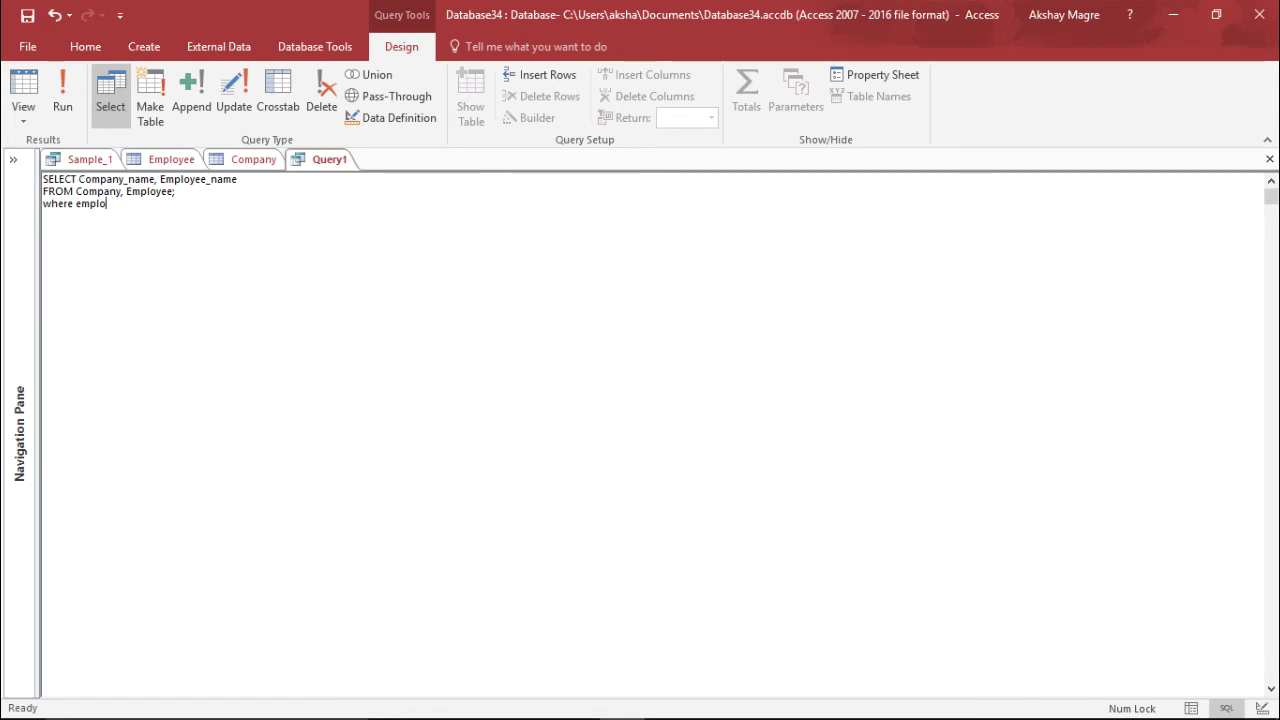
pyautogui.write('yeeid=2')
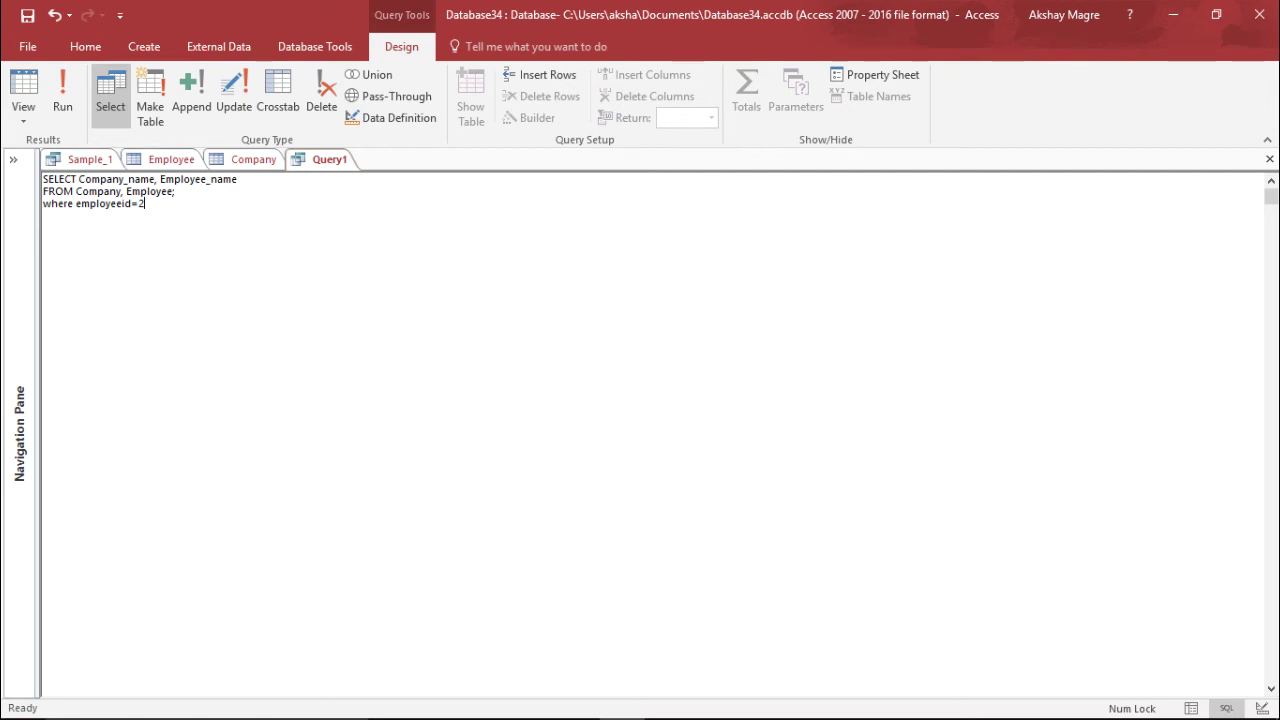
# Check the records in the Employee table and try to run the second query with its WHERE condition.
pyautogui.click(171, 159)
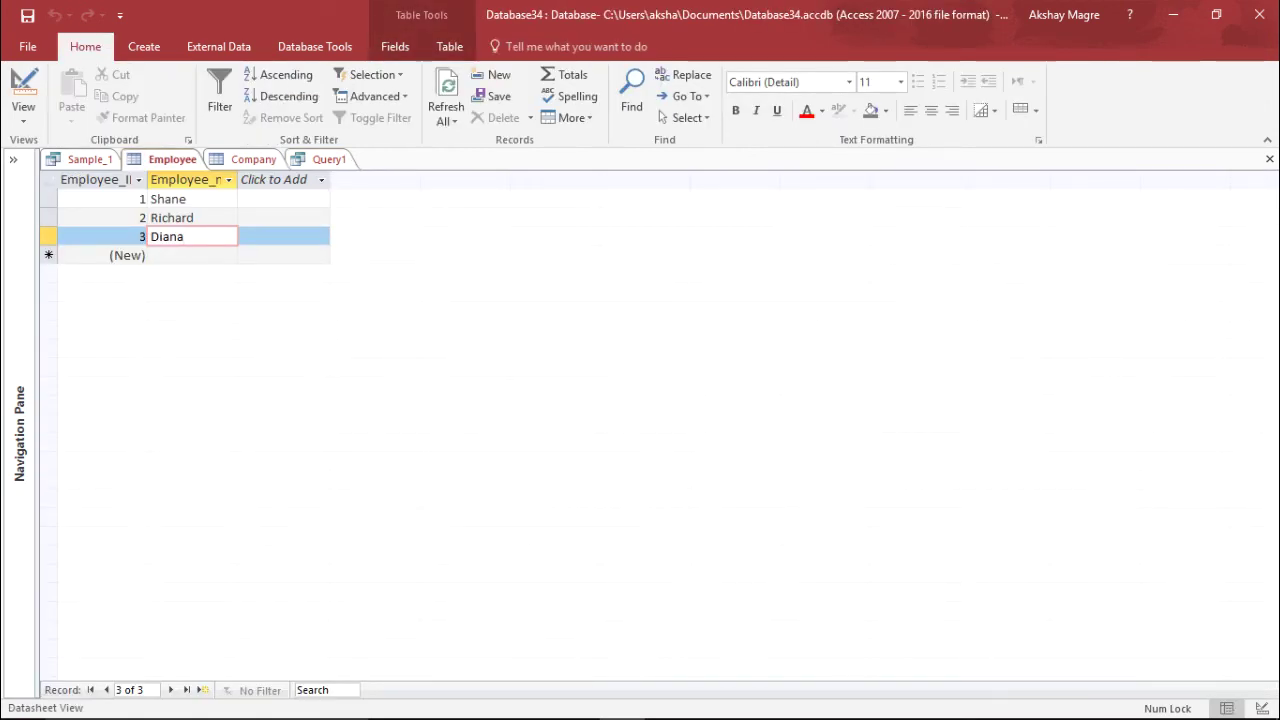
pyautogui.click(325, 159)
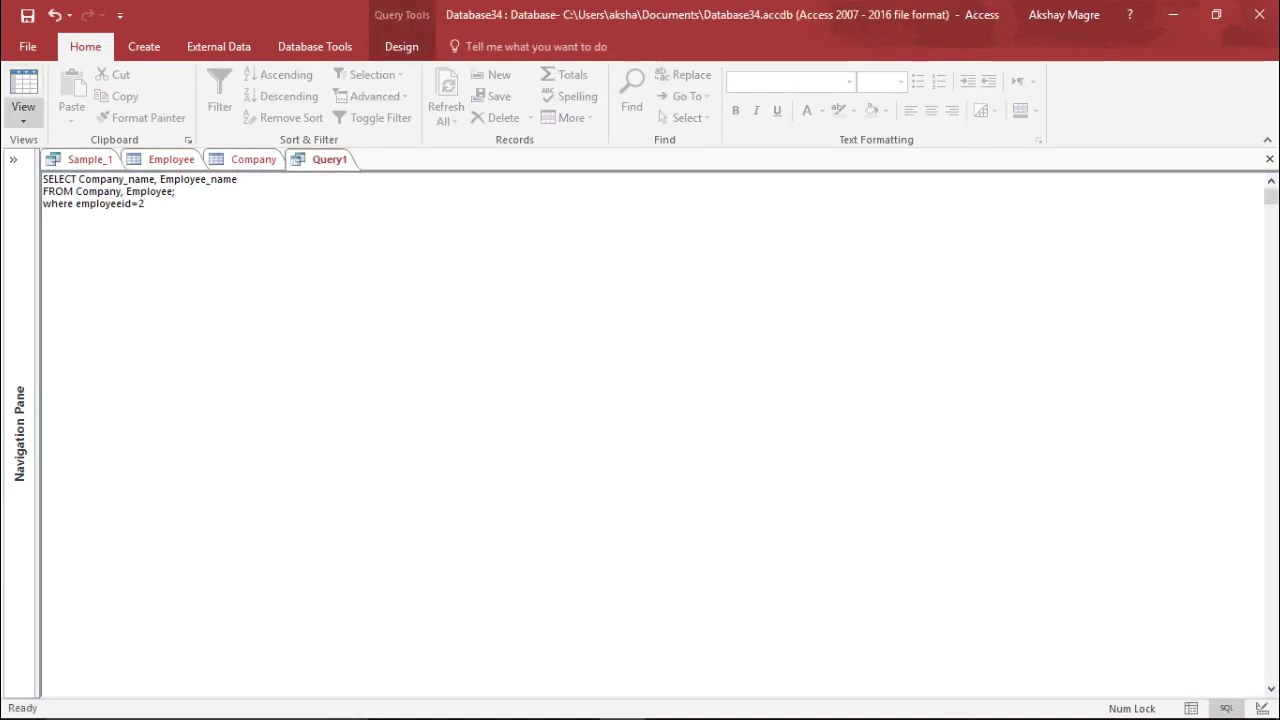
pyautogui.click(401, 47)
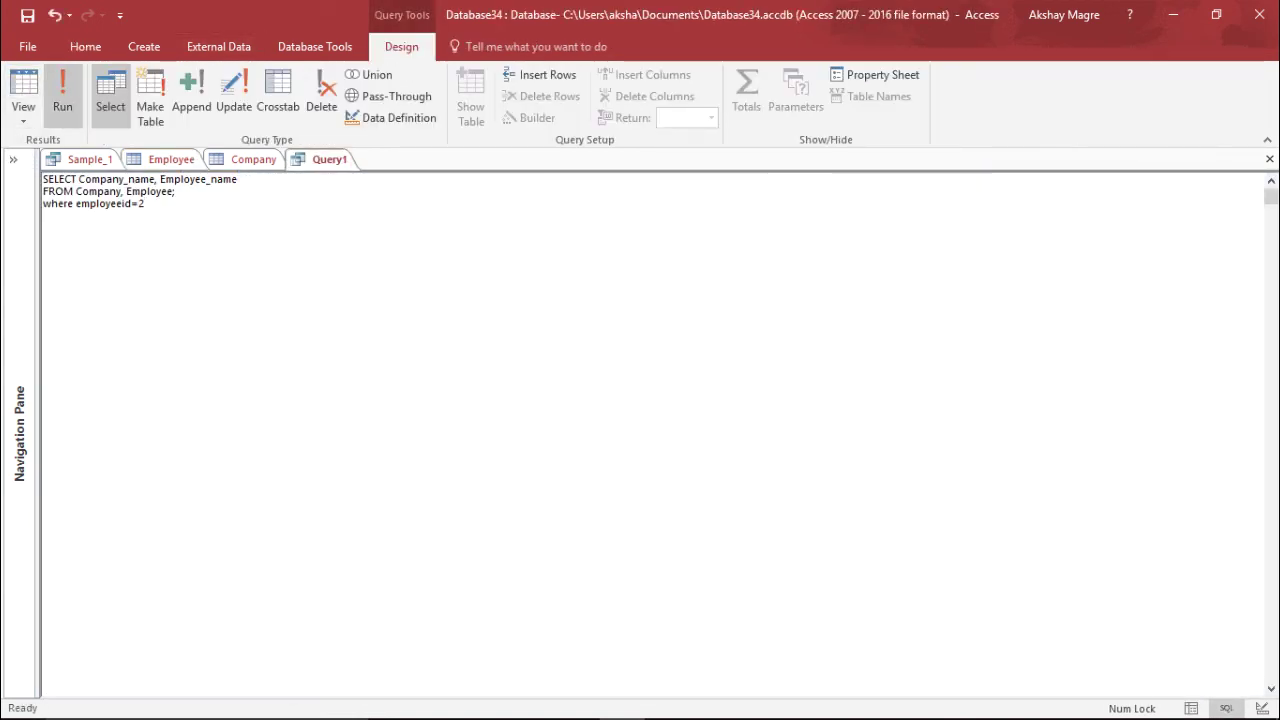
pyautogui.click(62, 93)
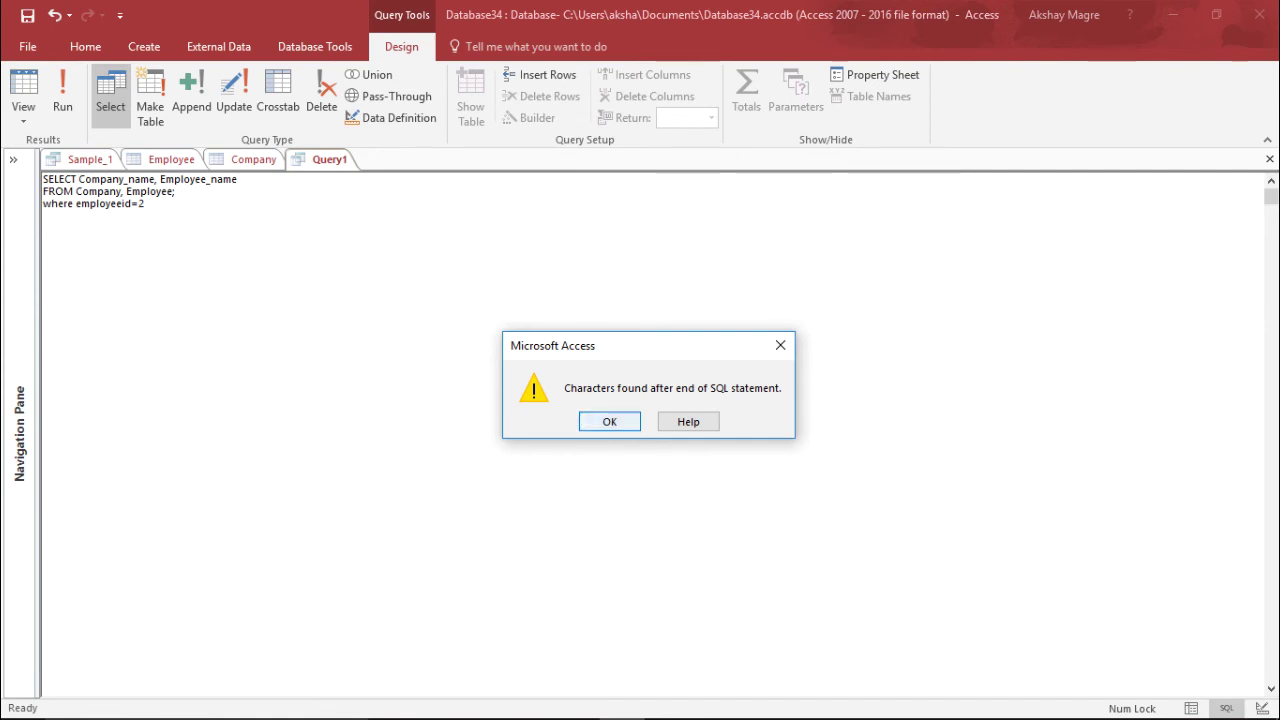
# Remove the semicolon after Employee in the FROM clause and run the query, leaving the employeeid parameter blank.
pyautogui.press('Return')
pyautogui.click(176, 192)
pyautogui.press('BackSpace')
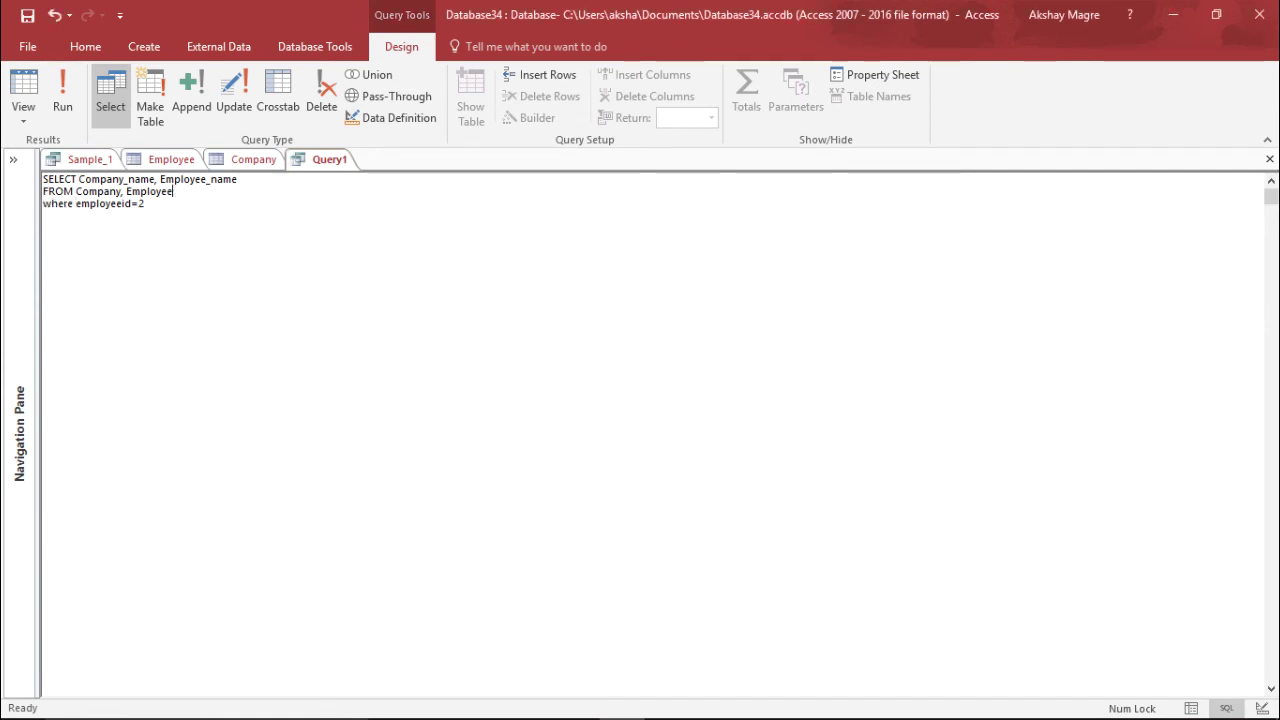
pyautogui.click(62, 95)
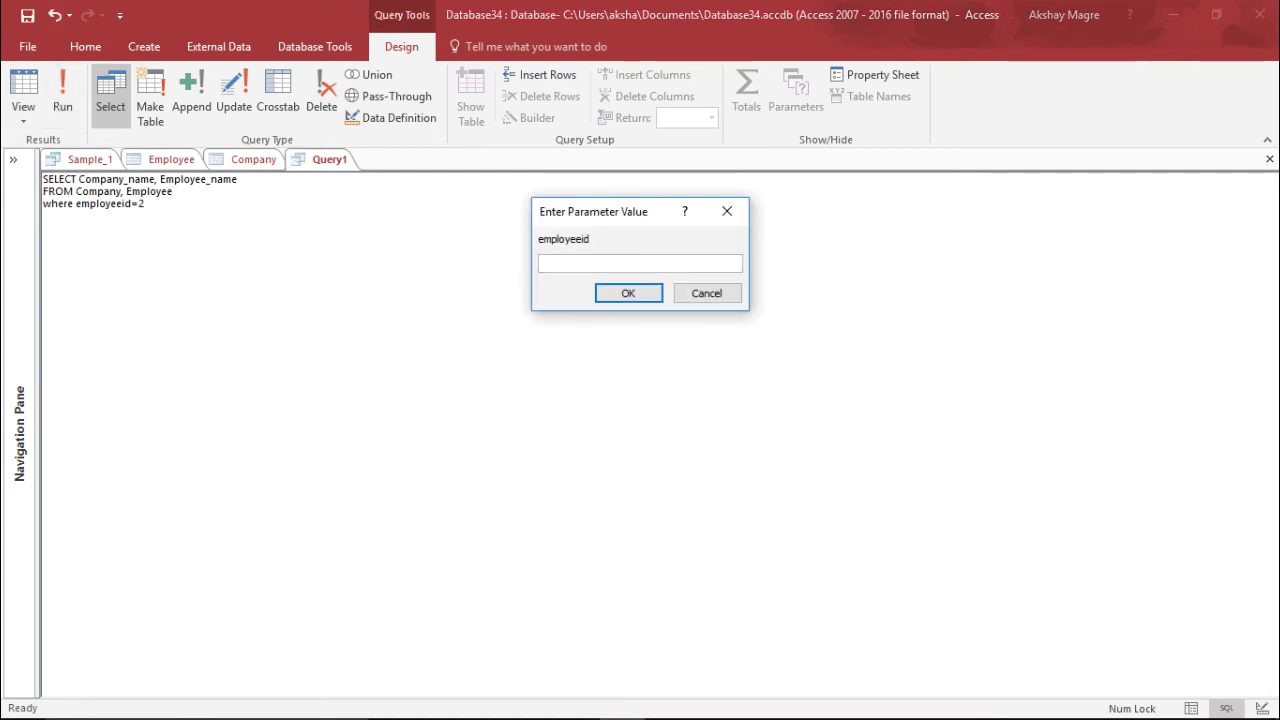
pyautogui.press('Return')
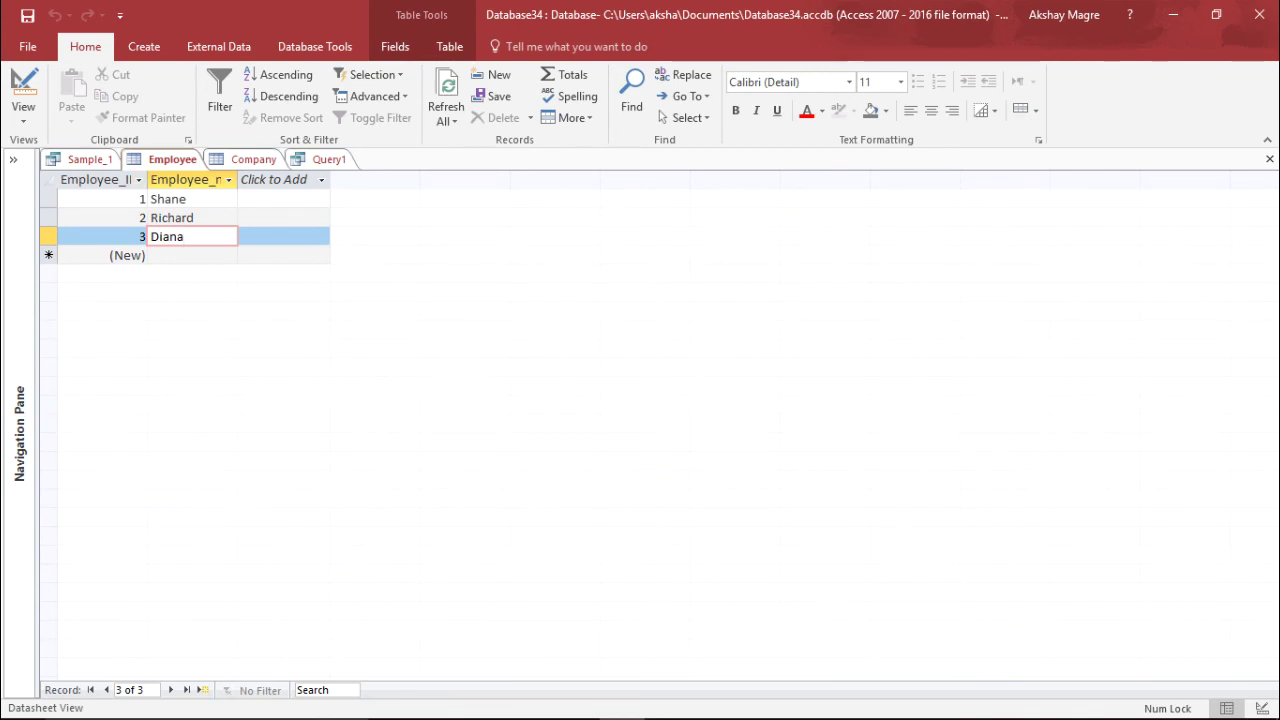
# Return the second query to SQL view and copy the Employee_ID field name from the Employee table's design.
pyautogui.click(329, 160)
pyautogui.click(23, 115)
pyautogui.click(49, 191)
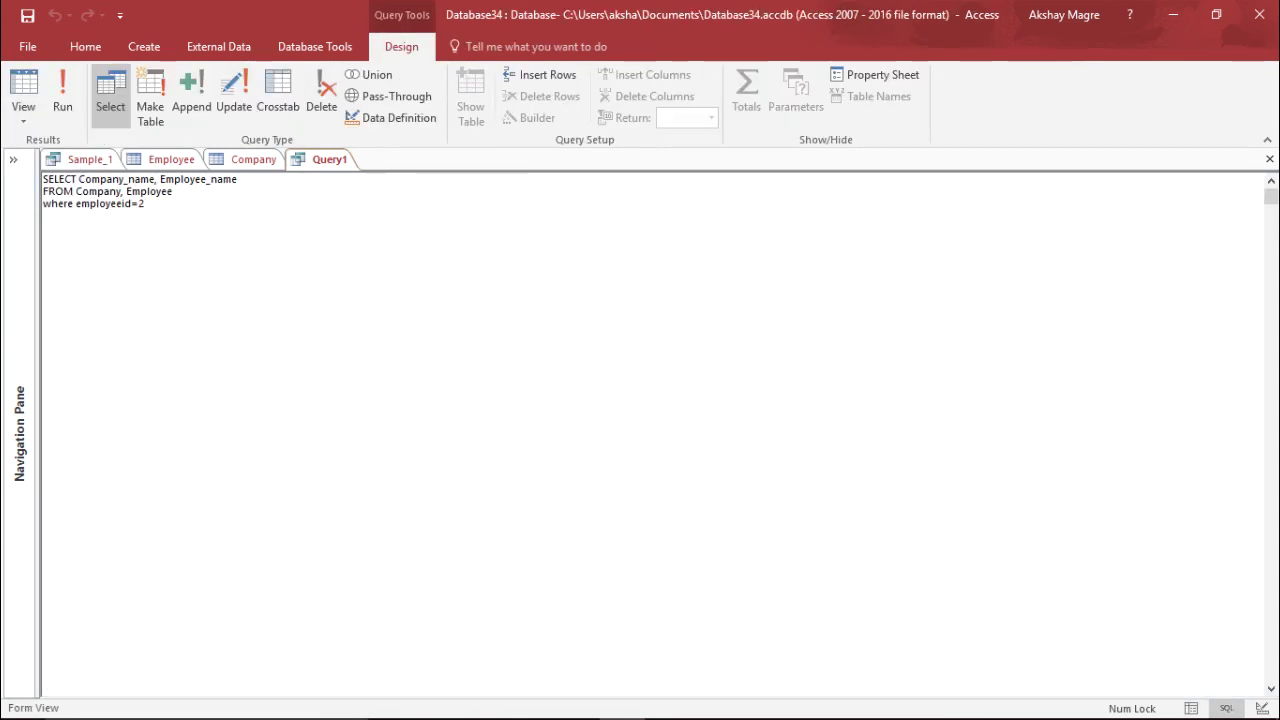
pyautogui.click(172, 159)
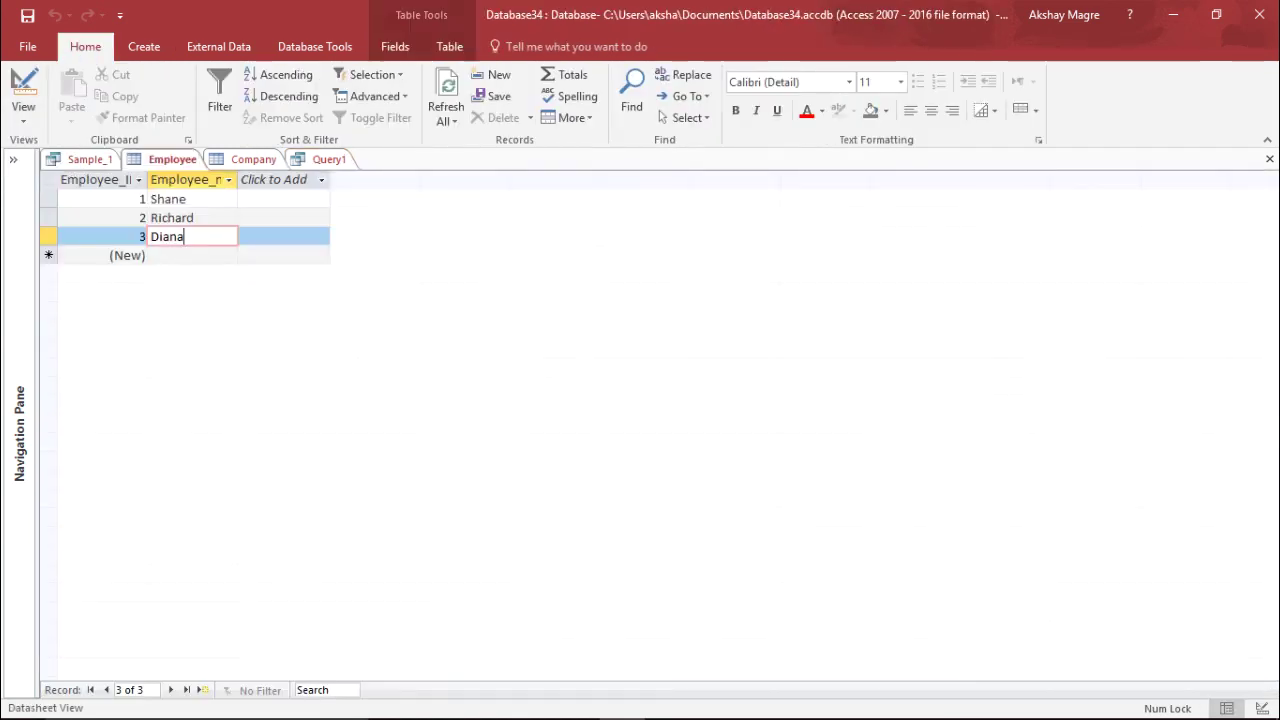
pyautogui.click(23, 115)
pyautogui.click(49, 191)
pyautogui.click(609, 438)
pyautogui.hotkey('ctrl', 'c')
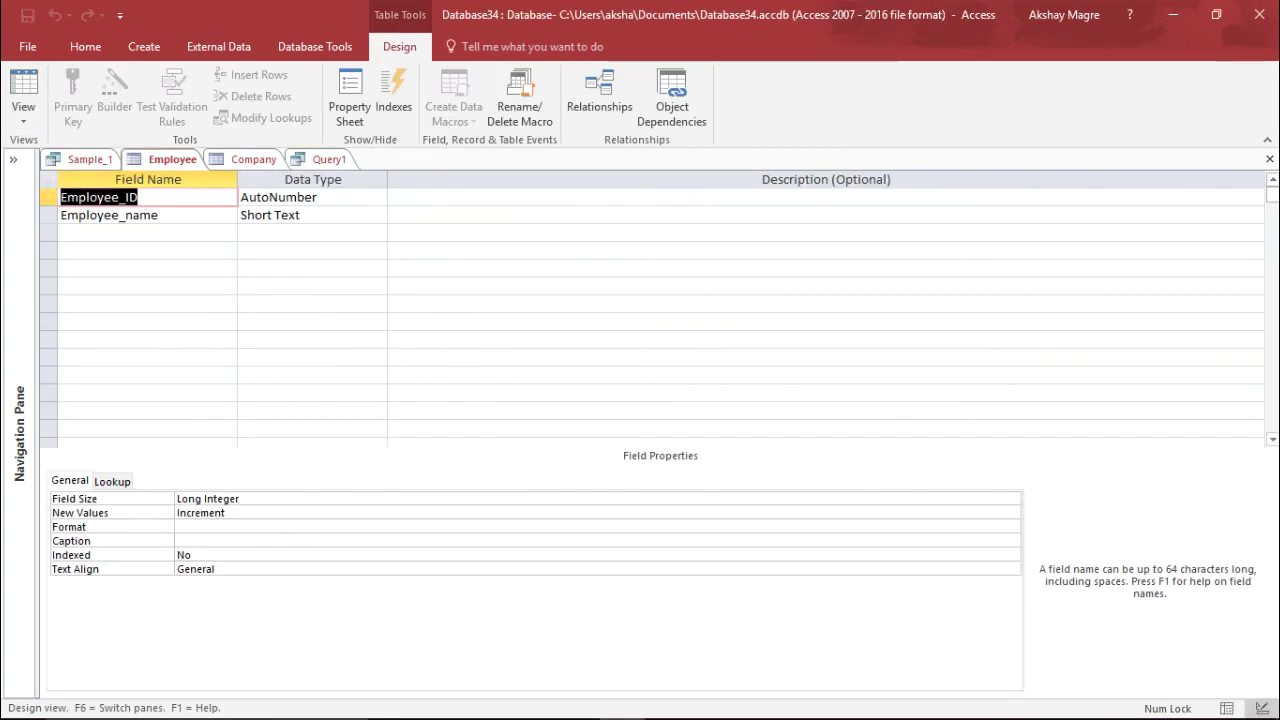
# Change the query's WHERE condition to Employee_ID=2 using the copied field name, and run the query.
pyautogui.click(329, 159)
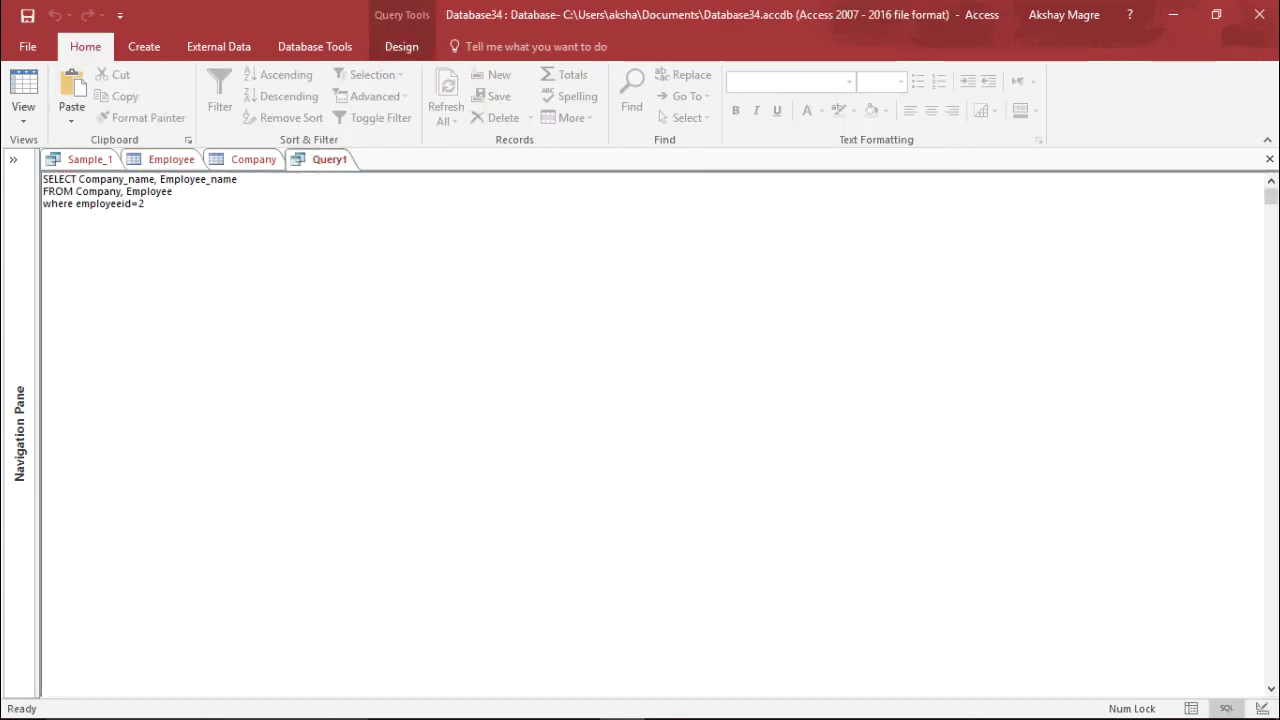
pyautogui.hotkey('shift', 'Left')
pyautogui.hotkey('shift', 'Left')
pyautogui.hotkey('shift', 'Left')
pyautogui.hotkey('shift', 'Left')
pyautogui.hotkey('shift', 'Left')
pyautogui.hotkey('shift', 'Left')
pyautogui.hotkey('shift', 'Left')
pyautogui.hotkey('shift', 'Left')
pyautogui.hotkey('shift', 'Left')
pyautogui.hotkey('shift', 'Left')
pyautogui.hotkey('shift', 'Left')
pyautogui.hotkey('shift', 'Left')
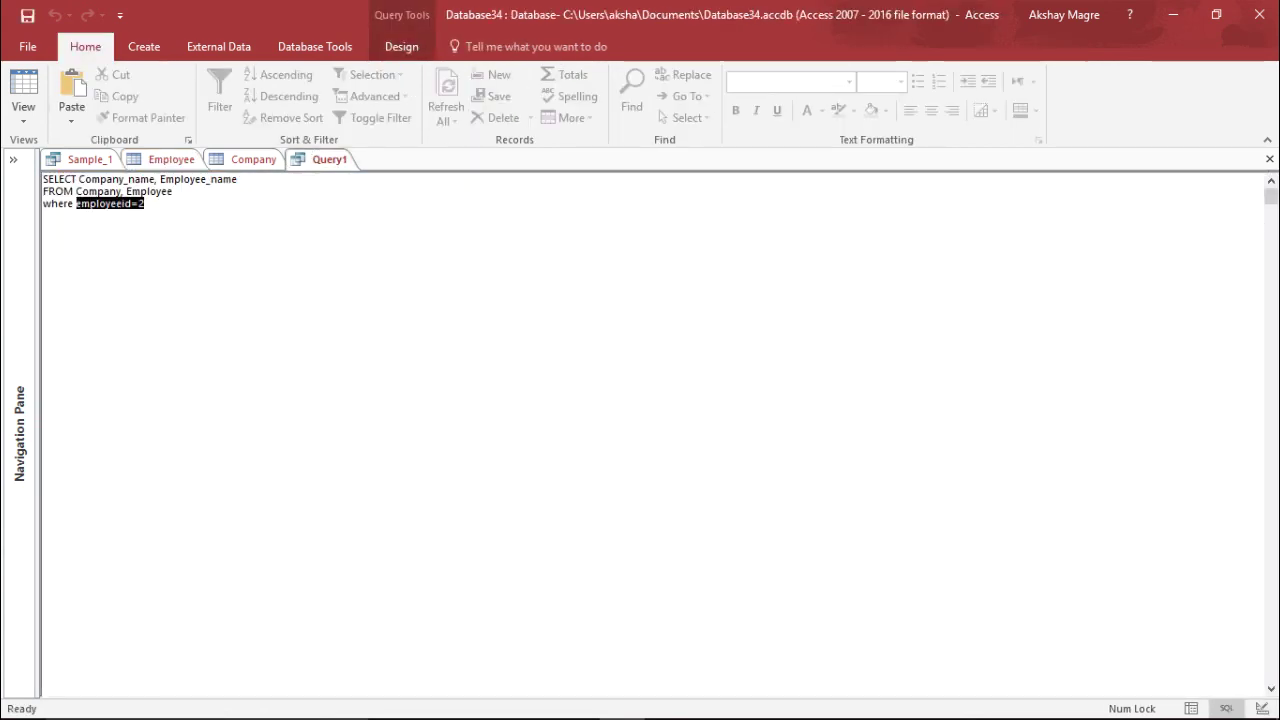
pyautogui.hotkey('ctrl', 'v')
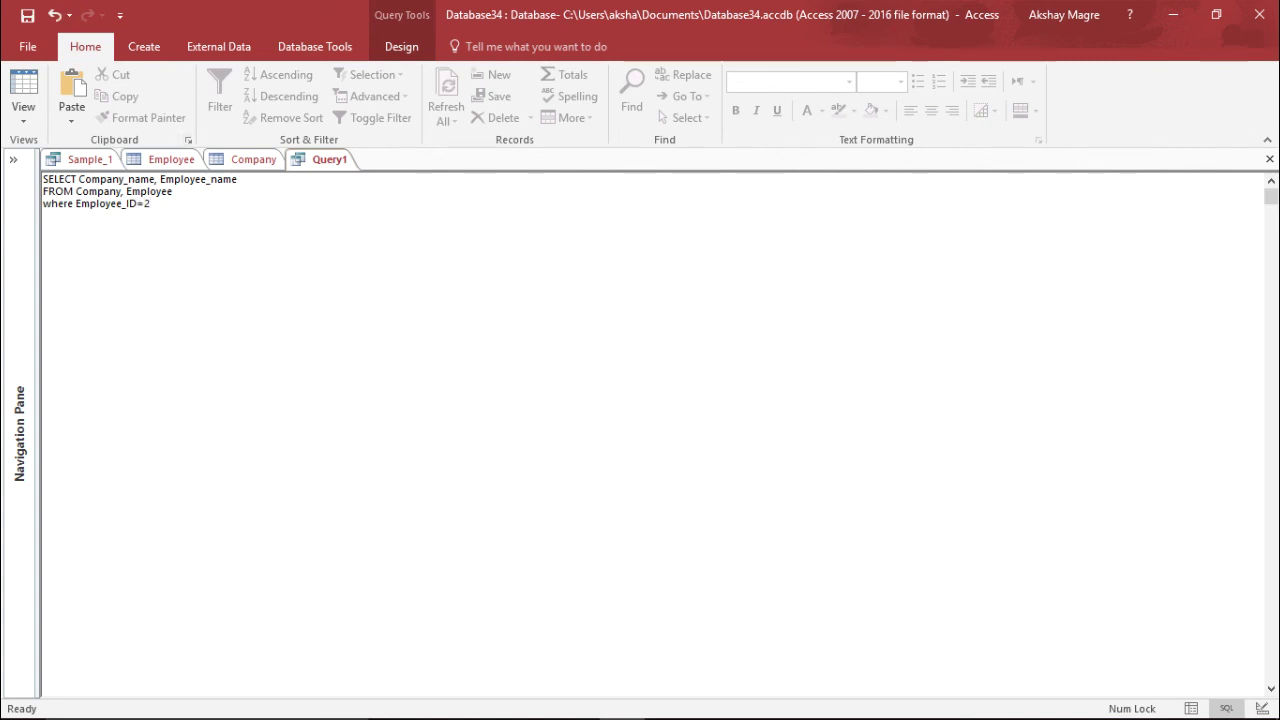
pyautogui.click(401, 46)
pyautogui.click(63, 100)
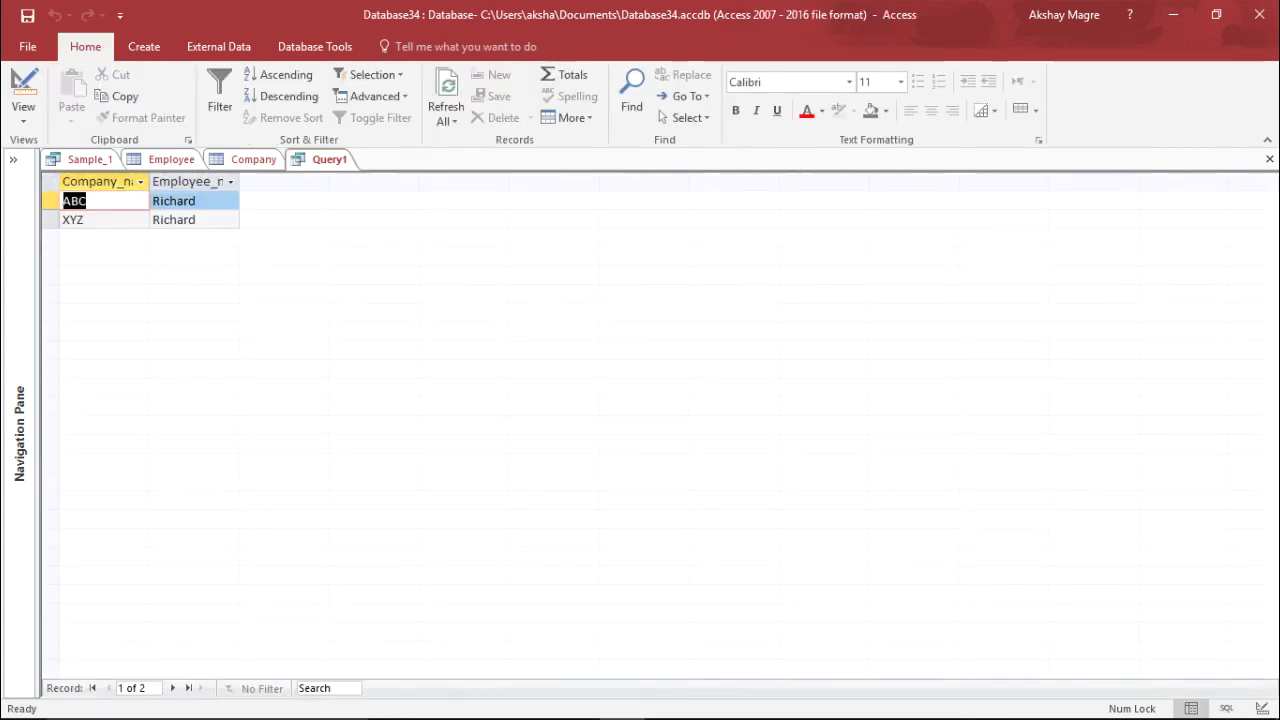
# Examine the company and employee names in each row of the query result.
pyautogui.click(200, 201)
pyautogui.click(200, 220)
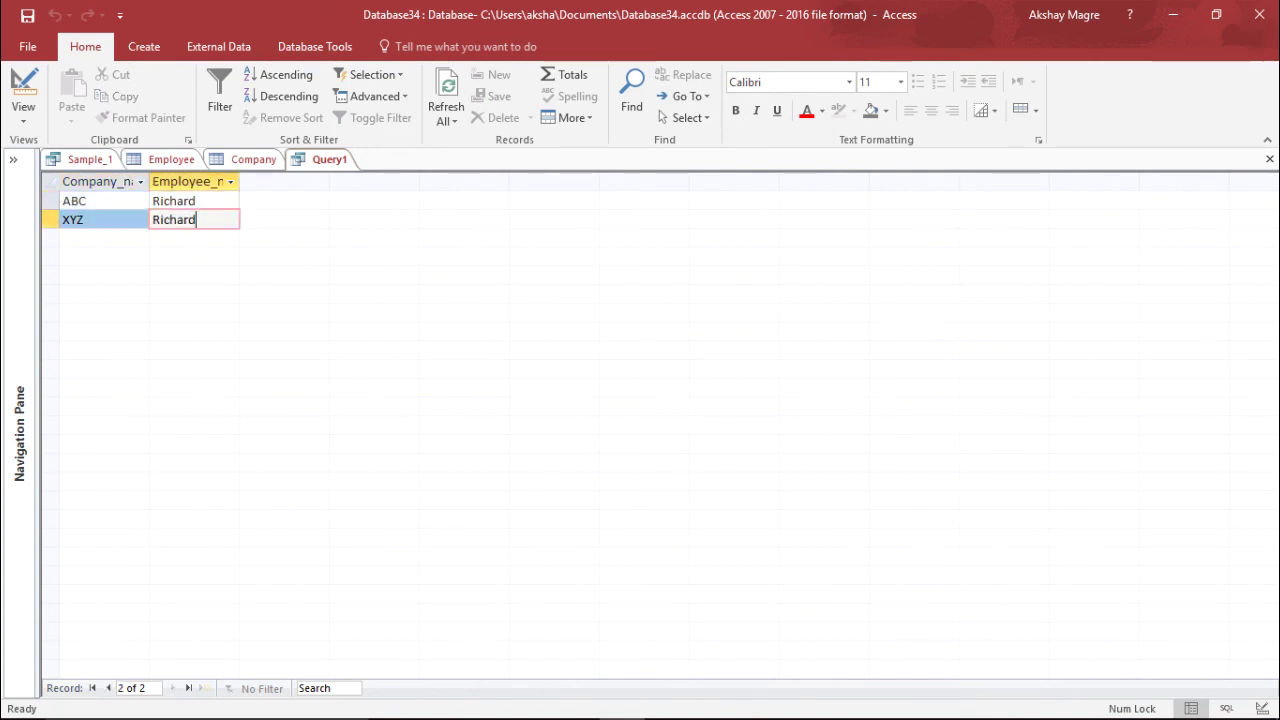
pyautogui.click(100, 201)
pyautogui.click(100, 219)
pyautogui.click(200, 201)
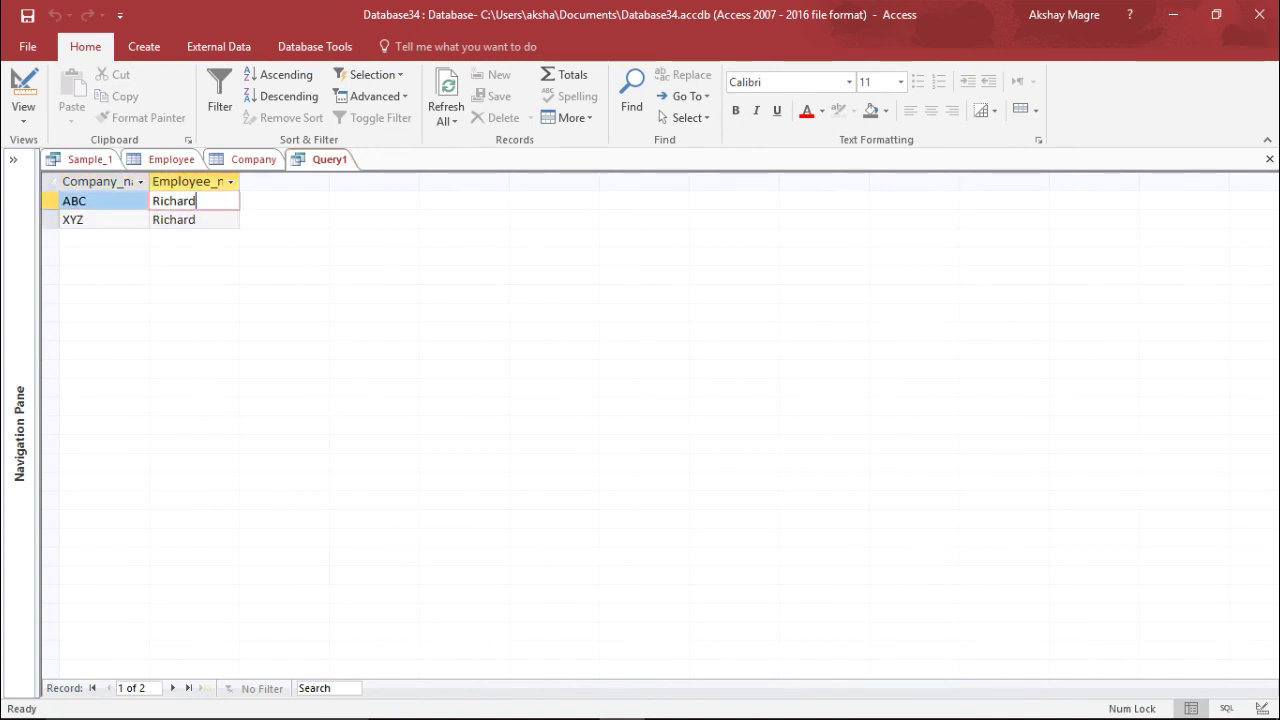
pyautogui.click(200, 220)
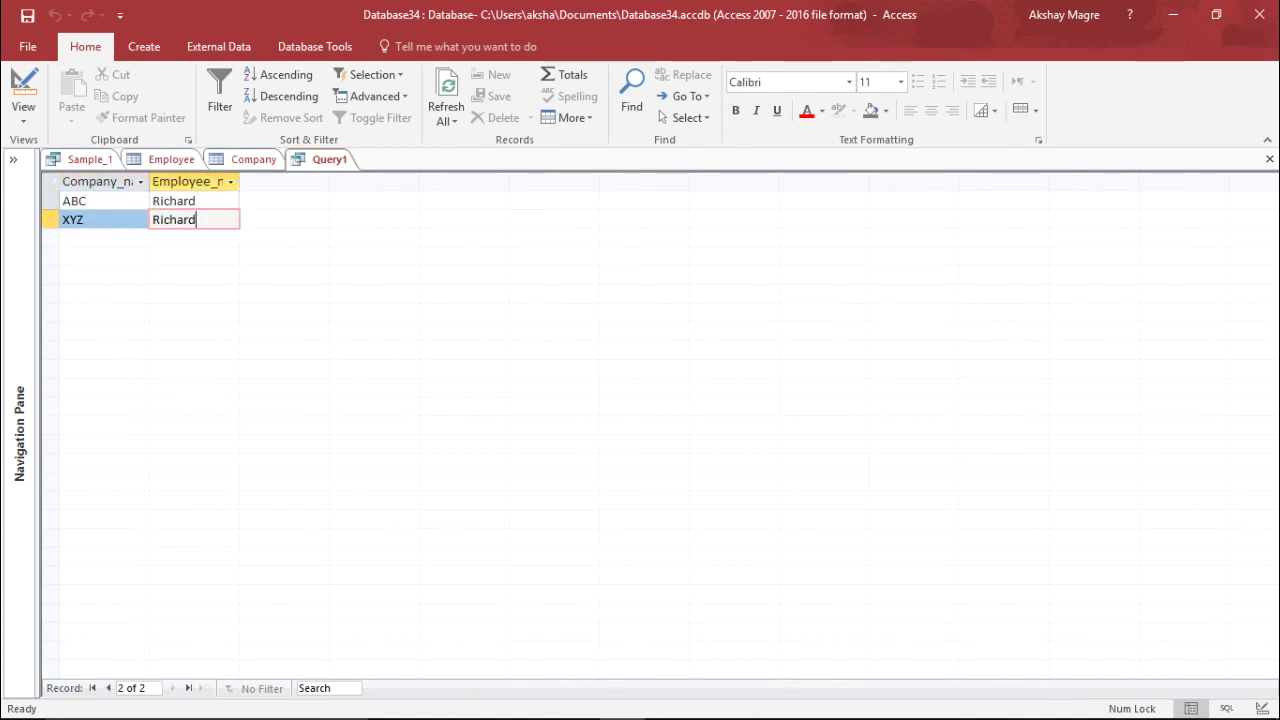
# Show the Employee table's records and compare the one with ID 2 against the second query's result rows.
pyautogui.click(171, 160)
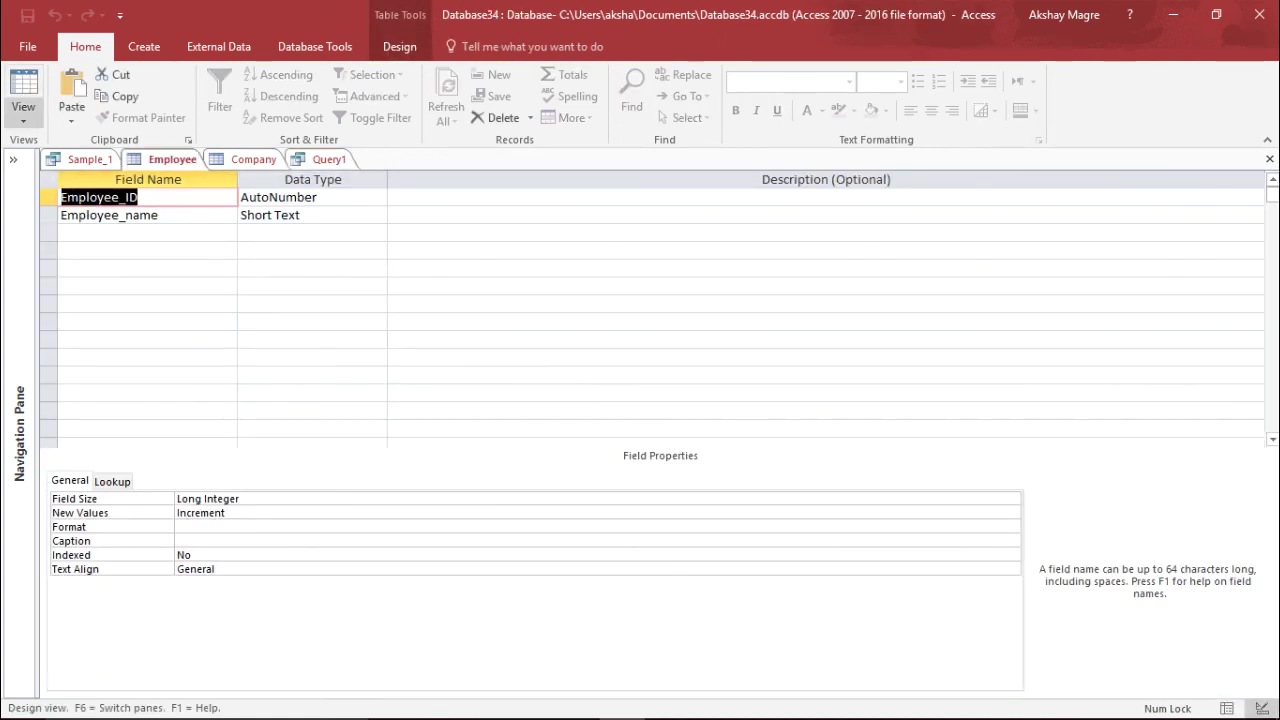
pyautogui.click(24, 118)
pyautogui.click(70, 150)
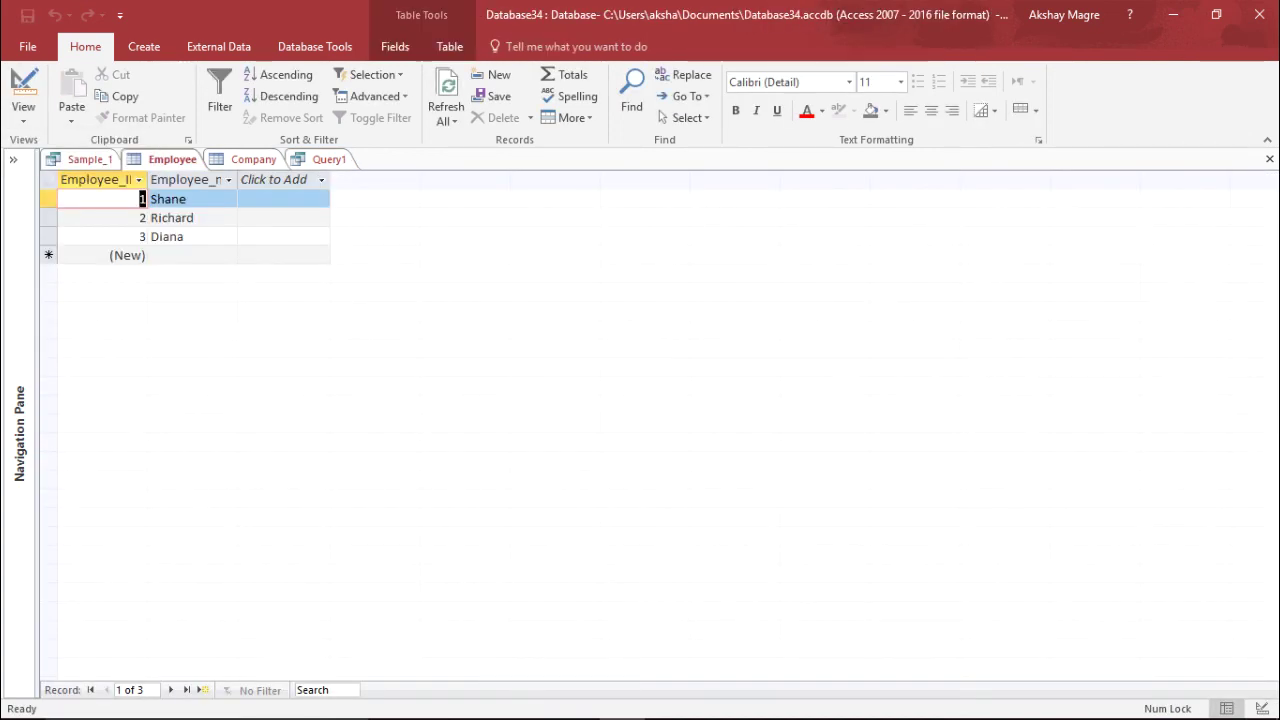
pyautogui.click(124, 218)
pyautogui.click(203, 218)
pyautogui.doubleClick(142, 217)
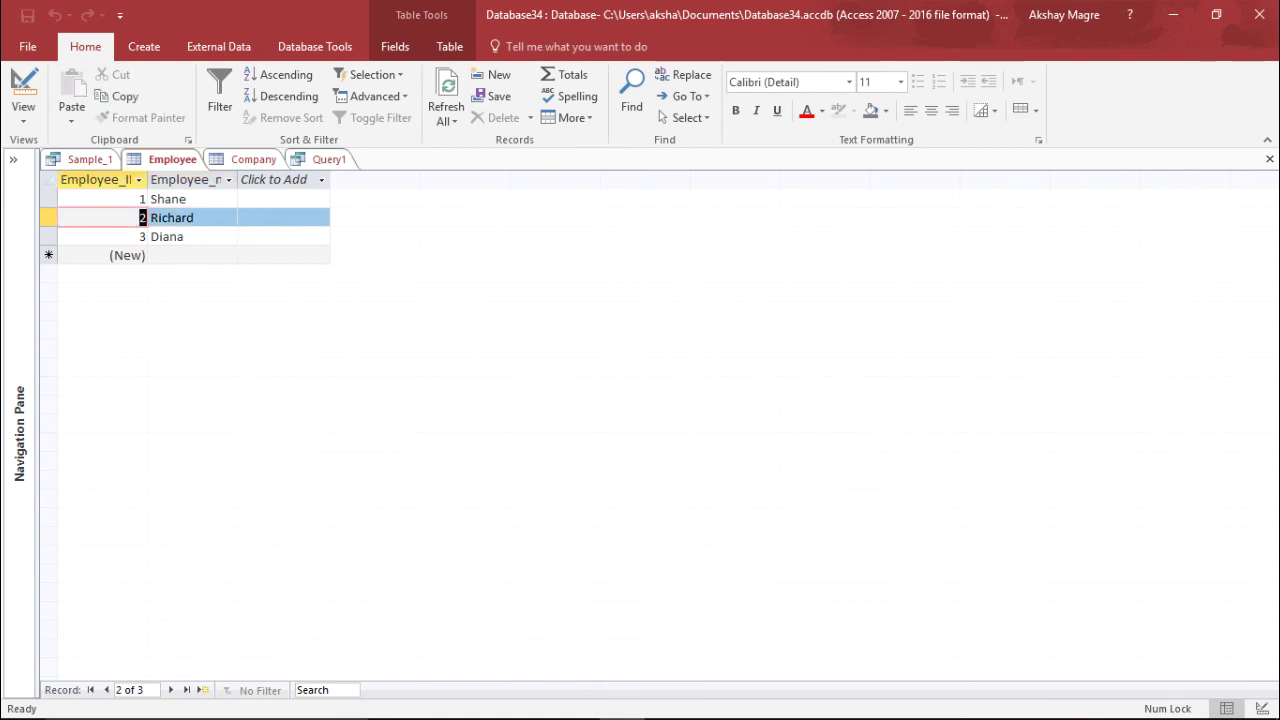
pyautogui.click(203, 218)
pyautogui.click(329, 160)
pyautogui.click(98, 201)
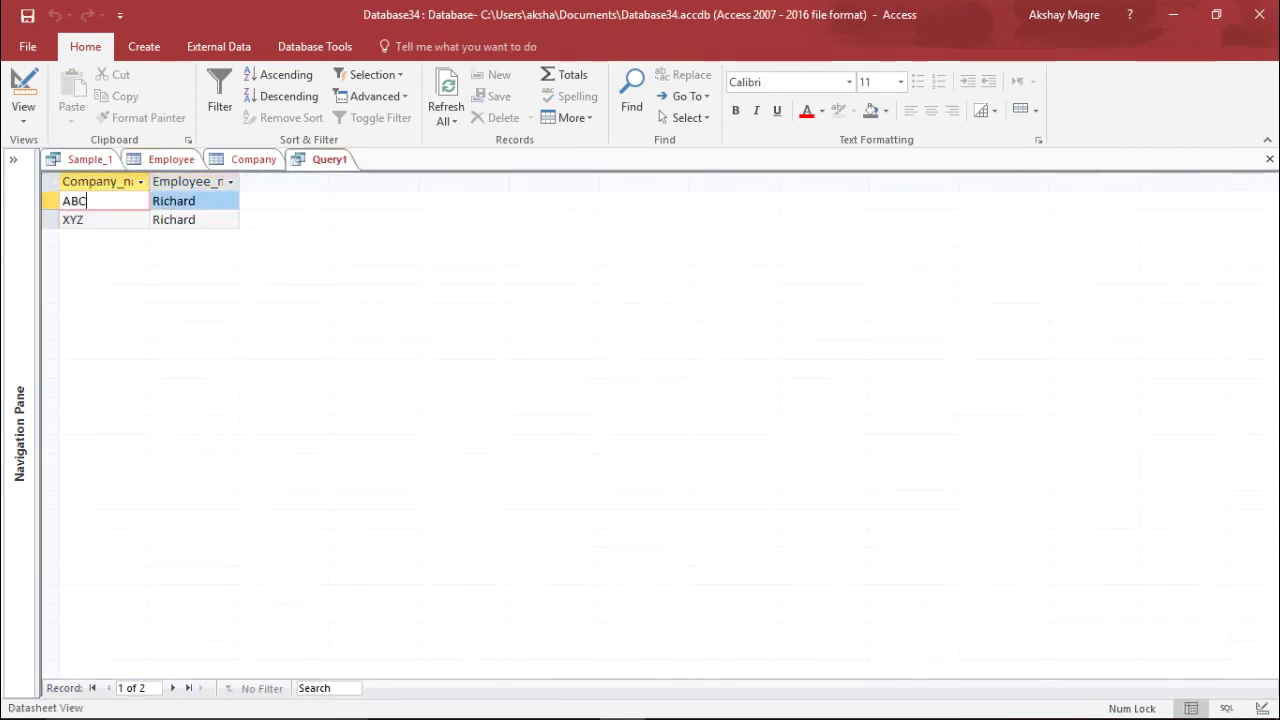
pyautogui.click(98, 220)
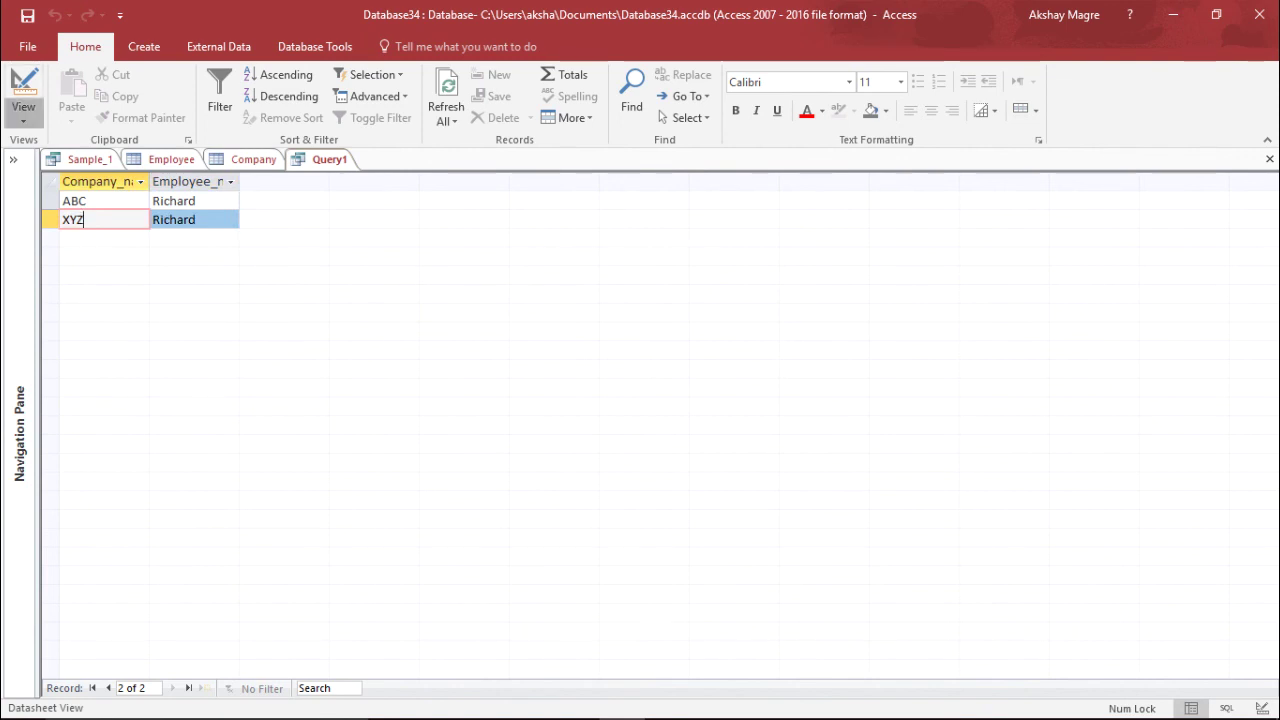
# Extend the WHERE condition in the query's SQL with or Employee_ID=3 and run the query.
pyautogui.click(23, 118)
pyautogui.click(40, 190)
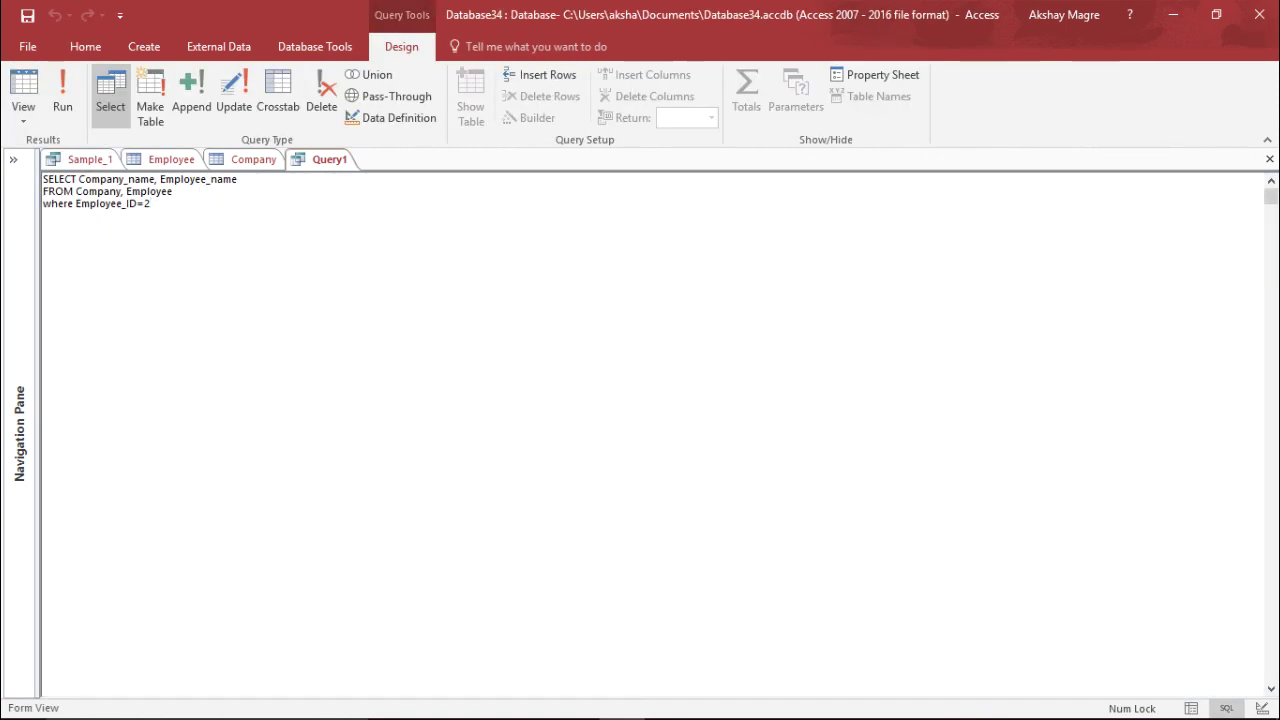
pyautogui.write('or')
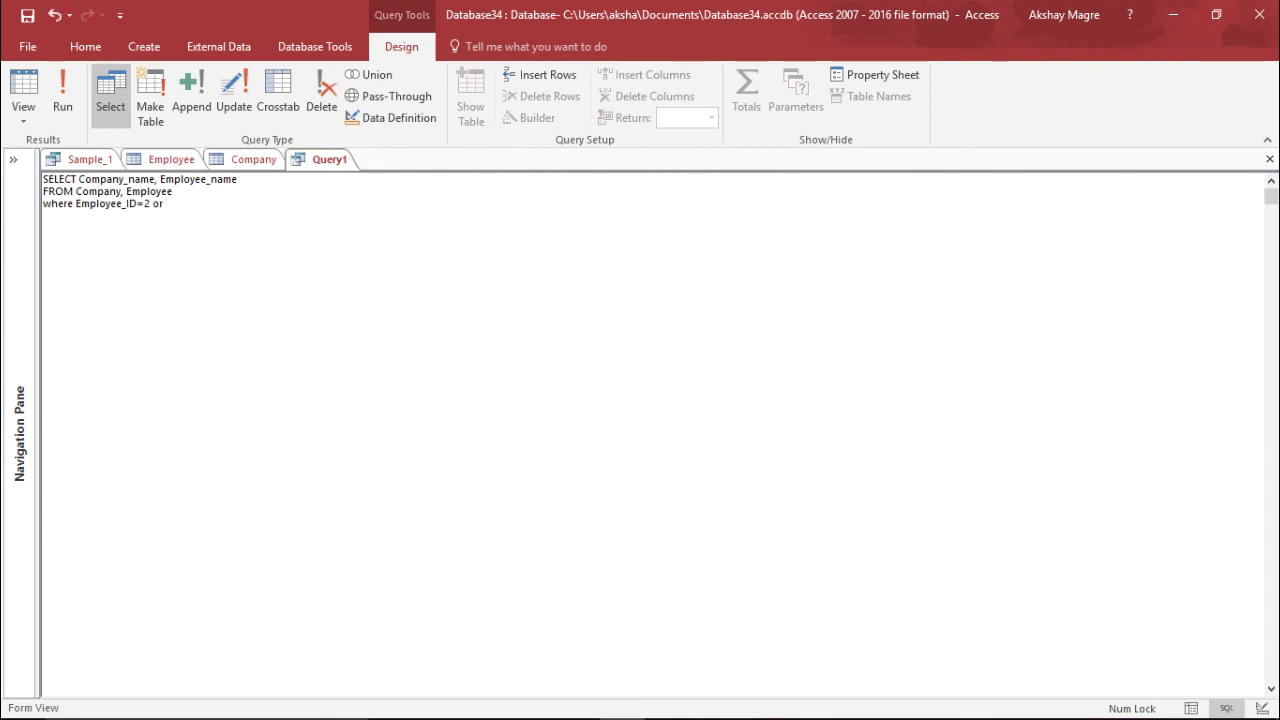
pyautogui.write(' Employee_ID=3')
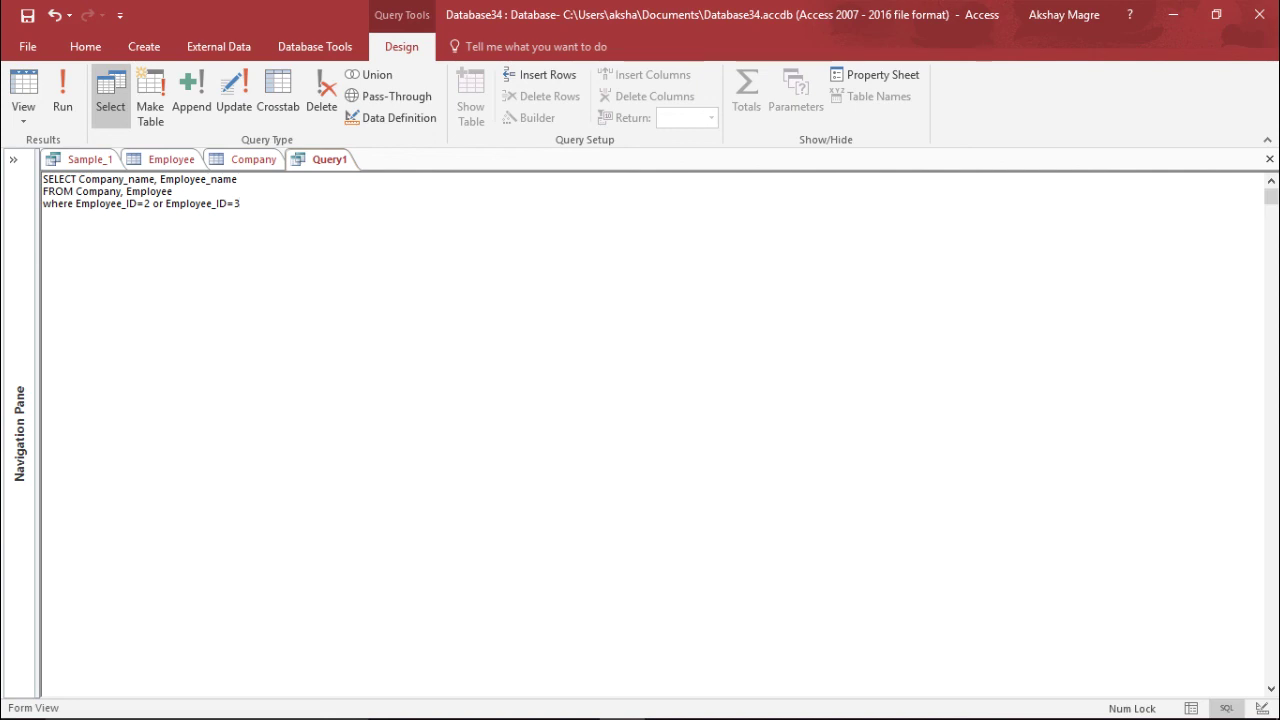
pyautogui.click(63, 97)
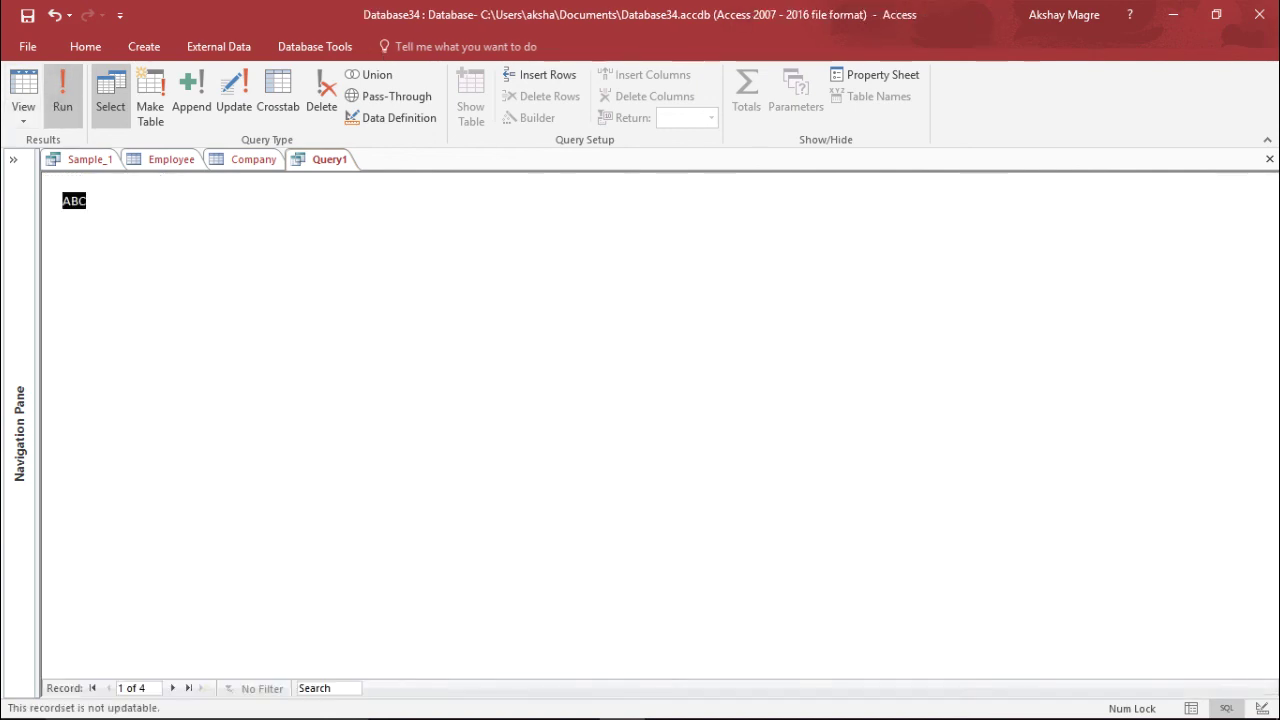
# Review the employee names in every row returned by the two-ID condition.
pyautogui.click(205, 201)
pyautogui.click(205, 220)
pyautogui.click(205, 239)
pyautogui.click(205, 257)
pyautogui.click(205, 239)
pyautogui.click(205, 220)
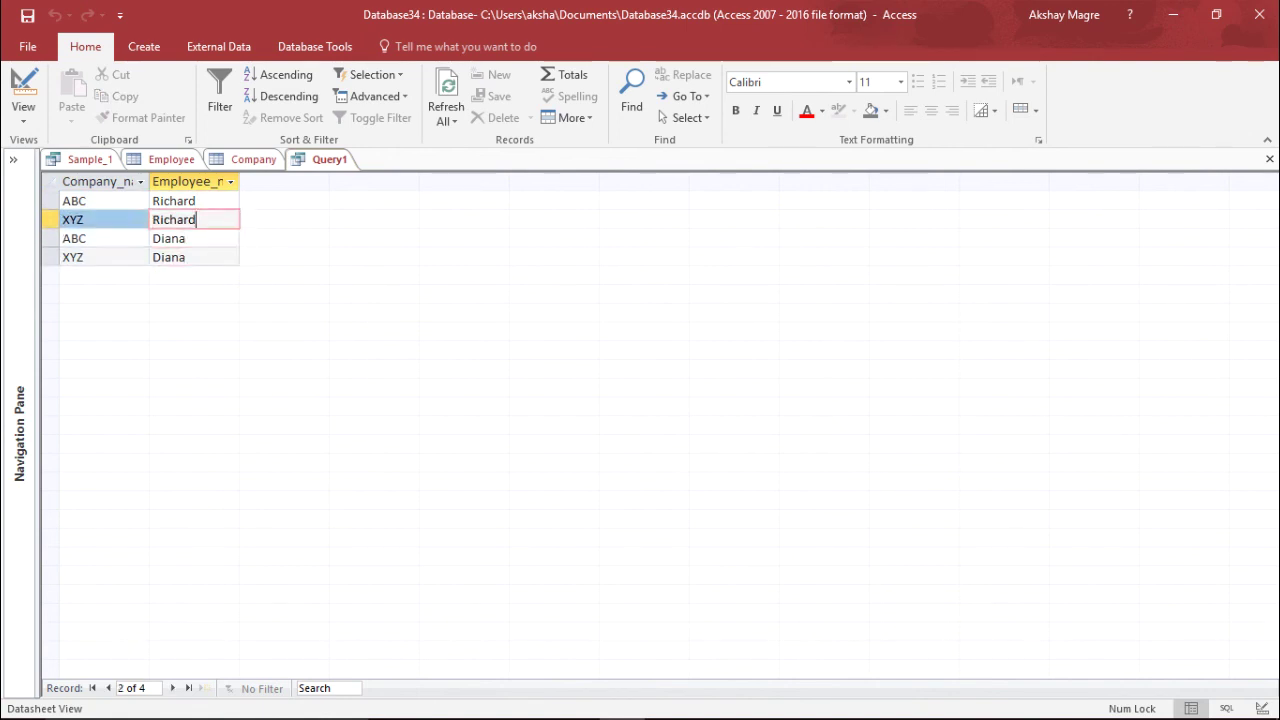
pyautogui.click(205, 201)
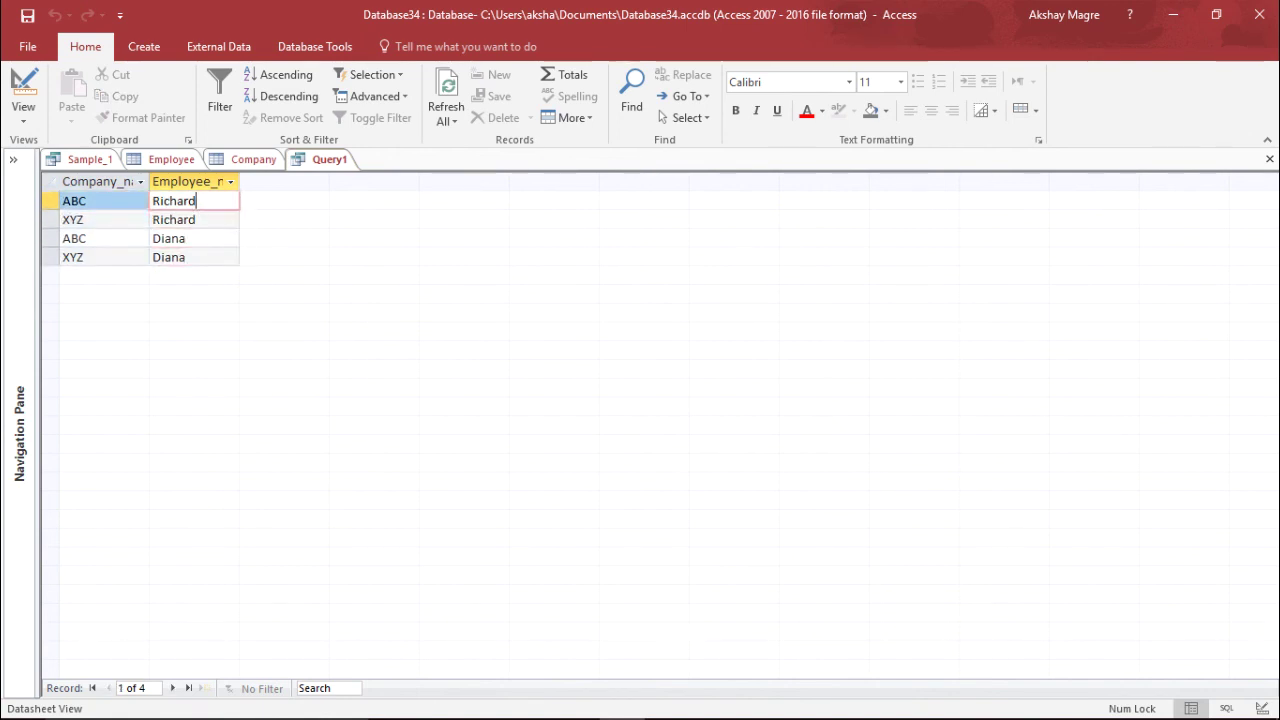